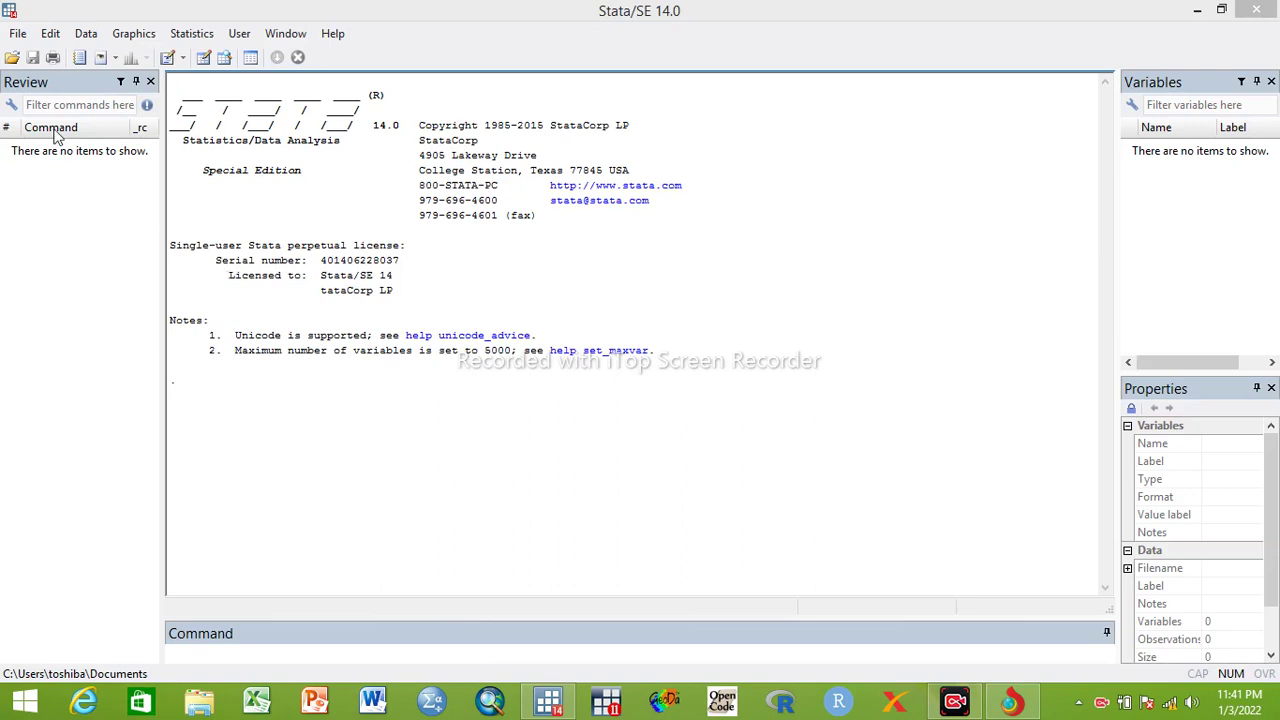
# Browse the installed example datasets list via File > Example datasets, then return to Stata
pyautogui.click(18, 36)
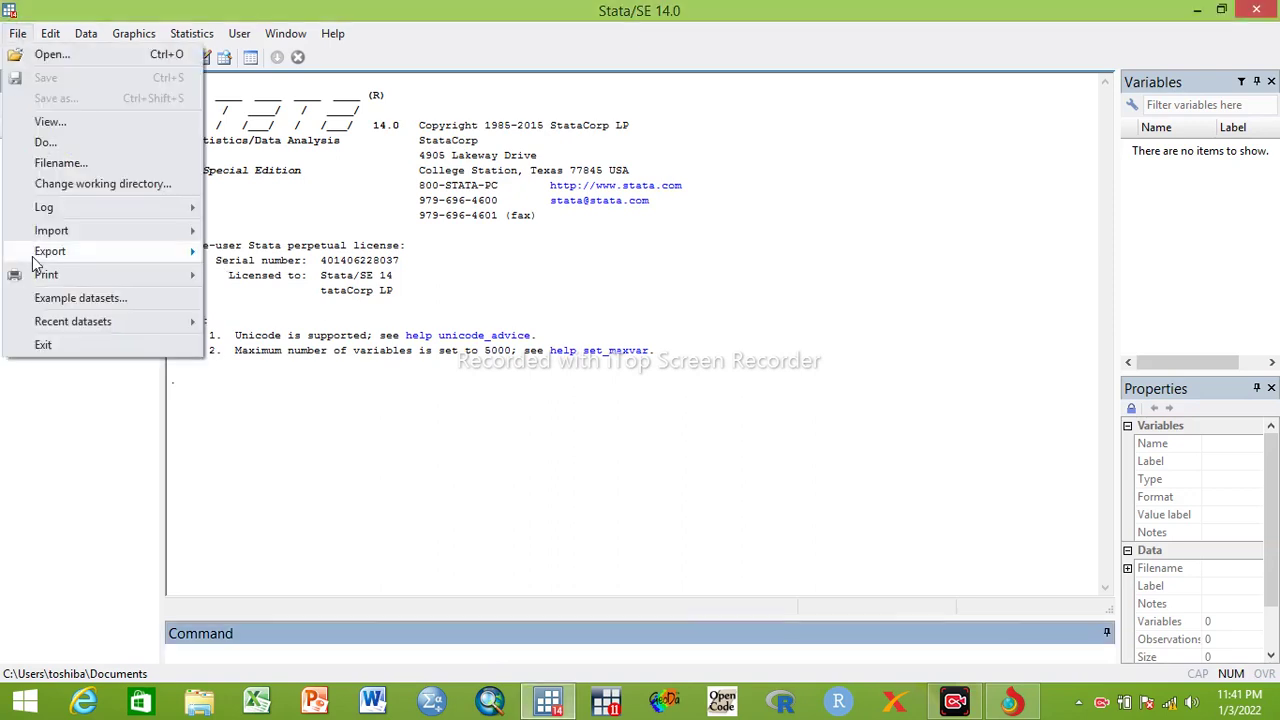
pyautogui.click(112, 299)
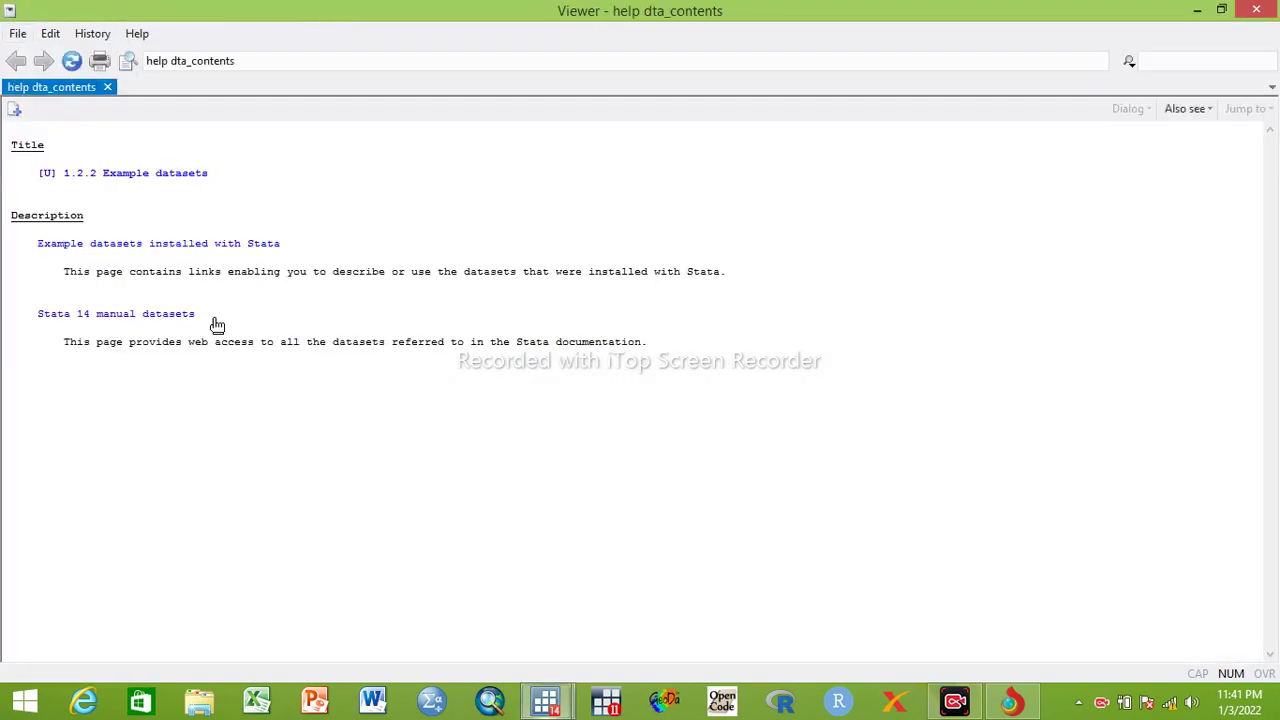
pyautogui.click(200, 245)
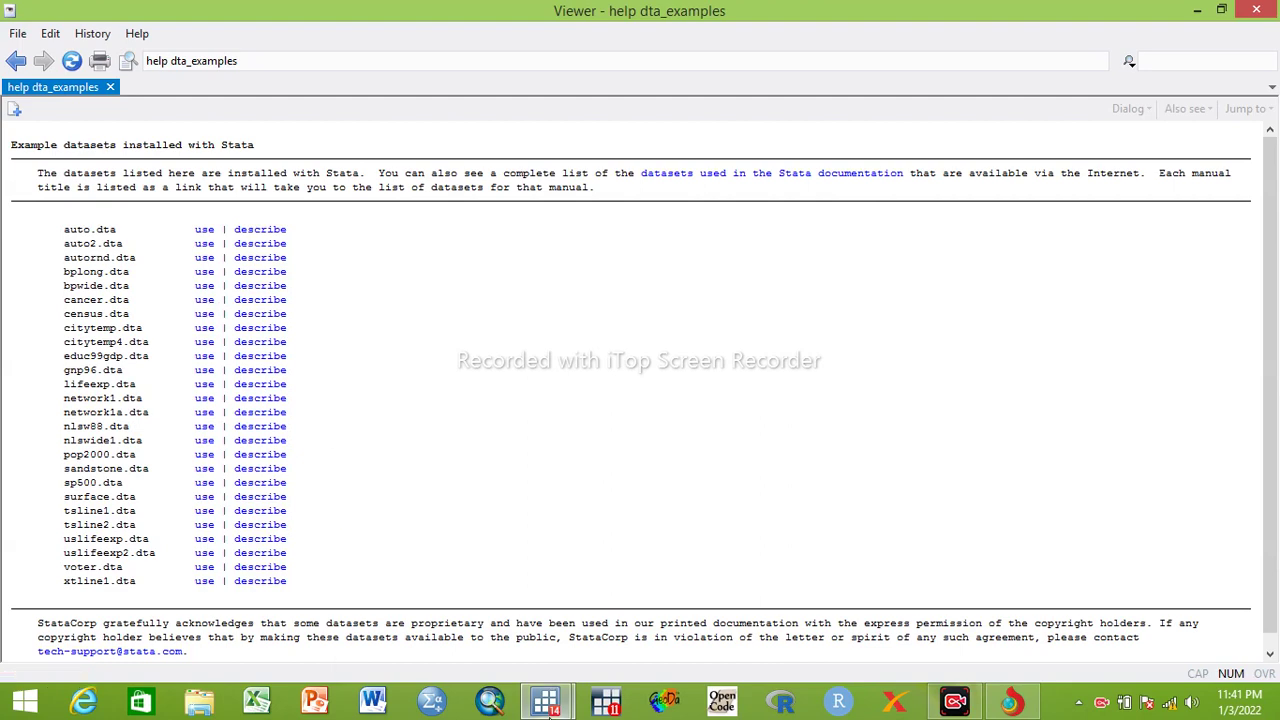
pyautogui.moveTo(548, 706)
pyautogui.click(470, 648)
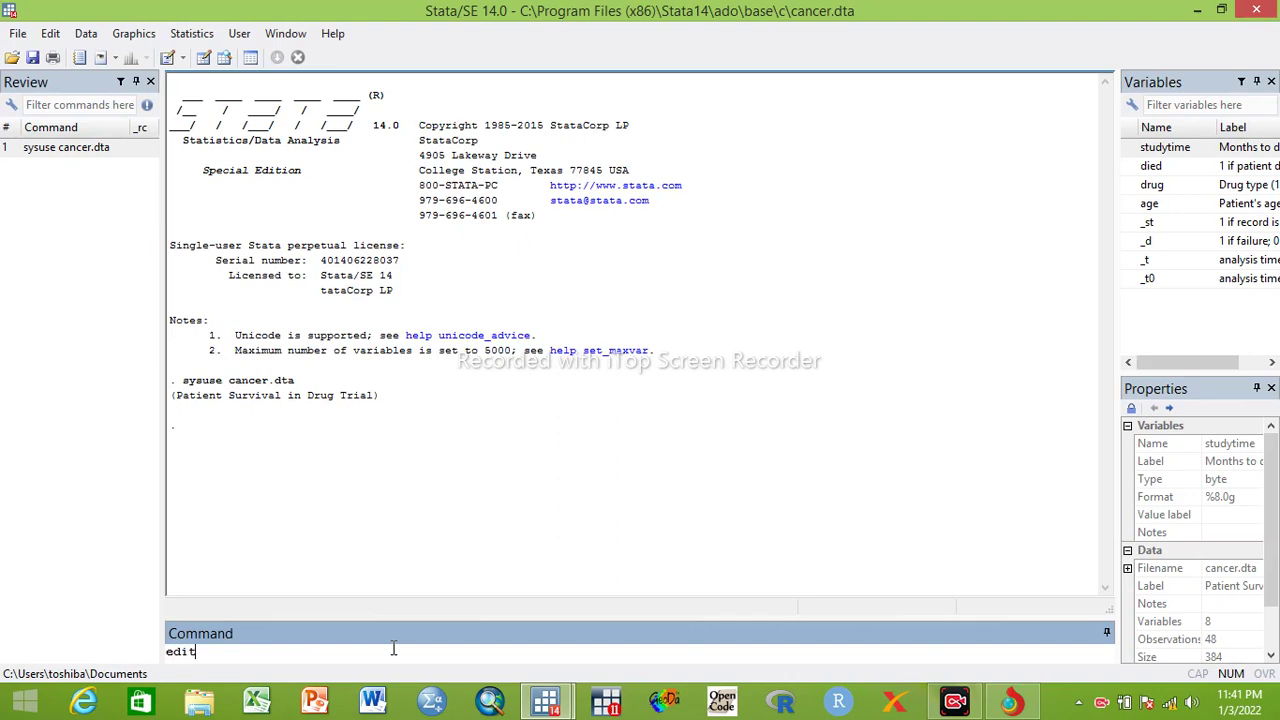
pyautogui.press('Return')
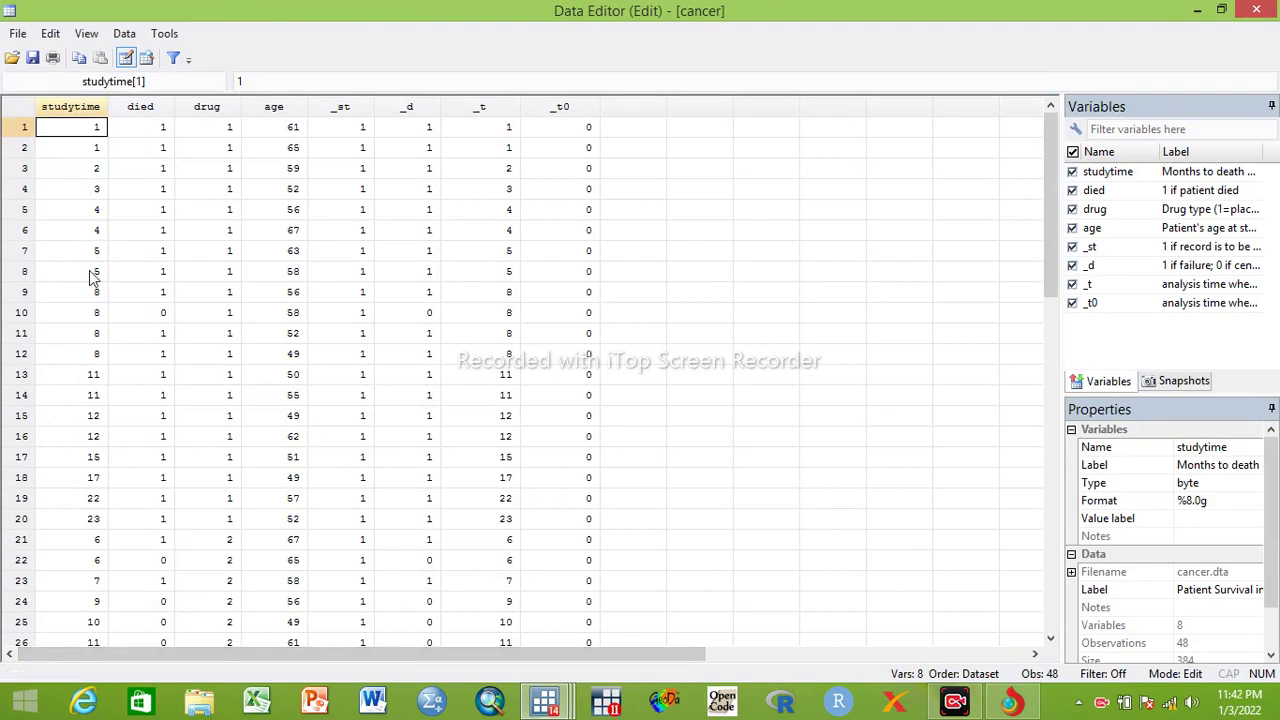
pyautogui.click(94, 340)
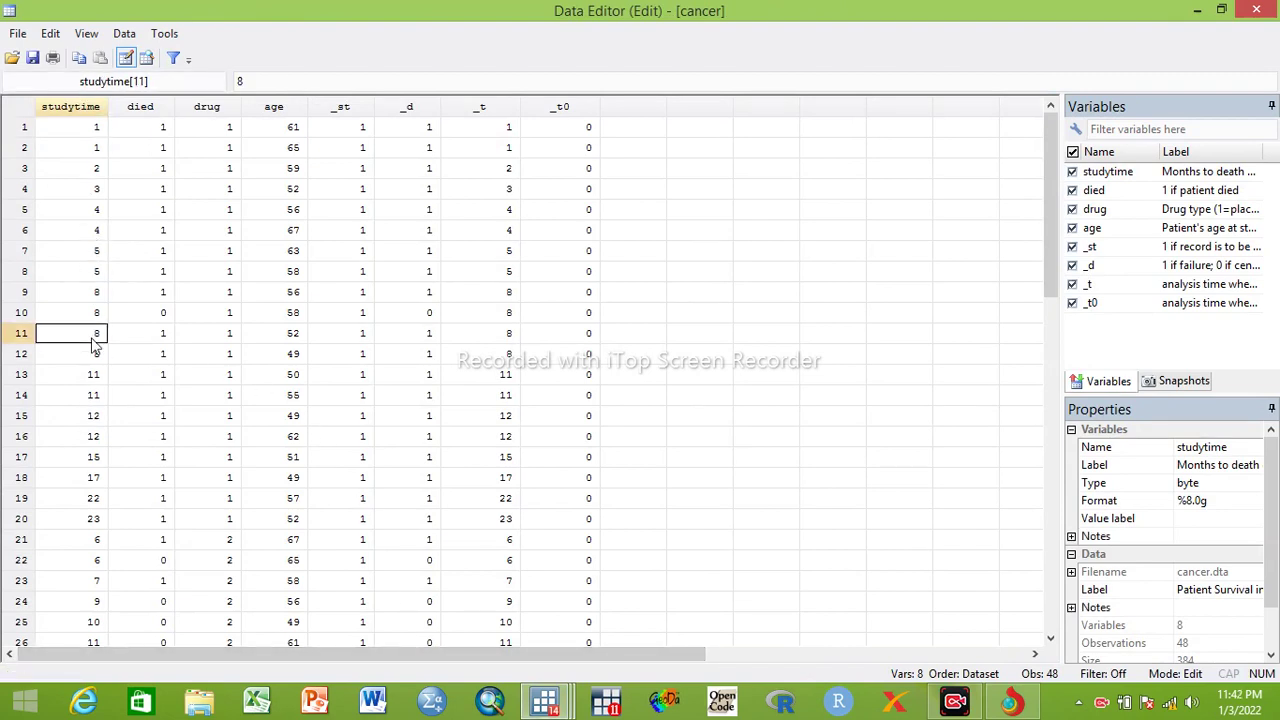
pyautogui.press('Down')
pyautogui.press('Down')
pyautogui.press('Down')
pyautogui.press('Down')
pyautogui.press('Down')
pyautogui.press('Down')
pyautogui.press('Down')
pyautogui.press('Down')
pyautogui.press('Down')
pyautogui.press('Down')
pyautogui.press('Down')
pyautogui.press('Down')
pyautogui.press('Down')
pyautogui.press('Down')
pyautogui.press('Down')
pyautogui.press('Down')
pyautogui.press('Down')
pyautogui.press('Down')
pyautogui.press('Down')
pyautogui.press('Down')
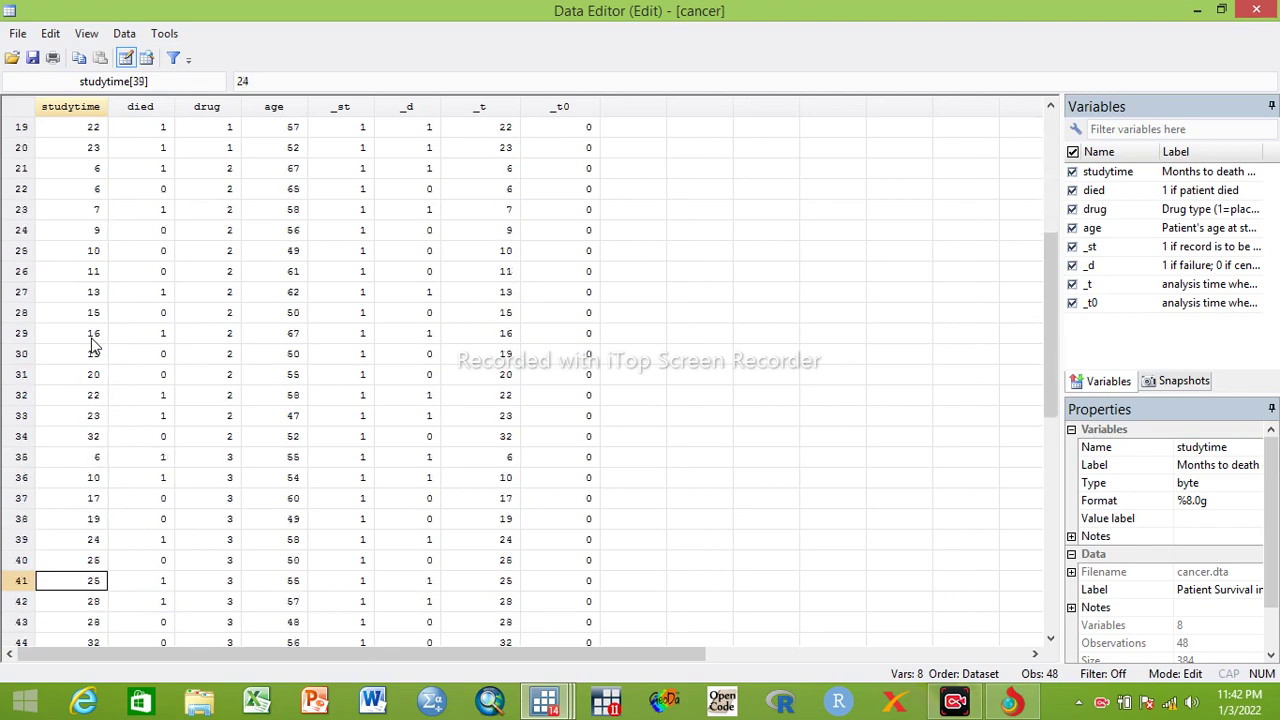
pyautogui.press('Up')
pyautogui.press('Up')
pyautogui.press('Up')
pyautogui.press('Up')
pyautogui.press('Up')
pyautogui.press('Up')
pyautogui.press('Up')
pyautogui.press('Up')
pyautogui.press('Up')
pyautogui.press('Up')
pyautogui.press('Up')
pyautogui.press('Up')
pyautogui.press('Up')
pyautogui.press('Up')
pyautogui.press('Up')
pyautogui.press('Up')
pyautogui.press('Up')
pyautogui.press('Up')
pyautogui.press('Up')
pyautogui.press('Up')
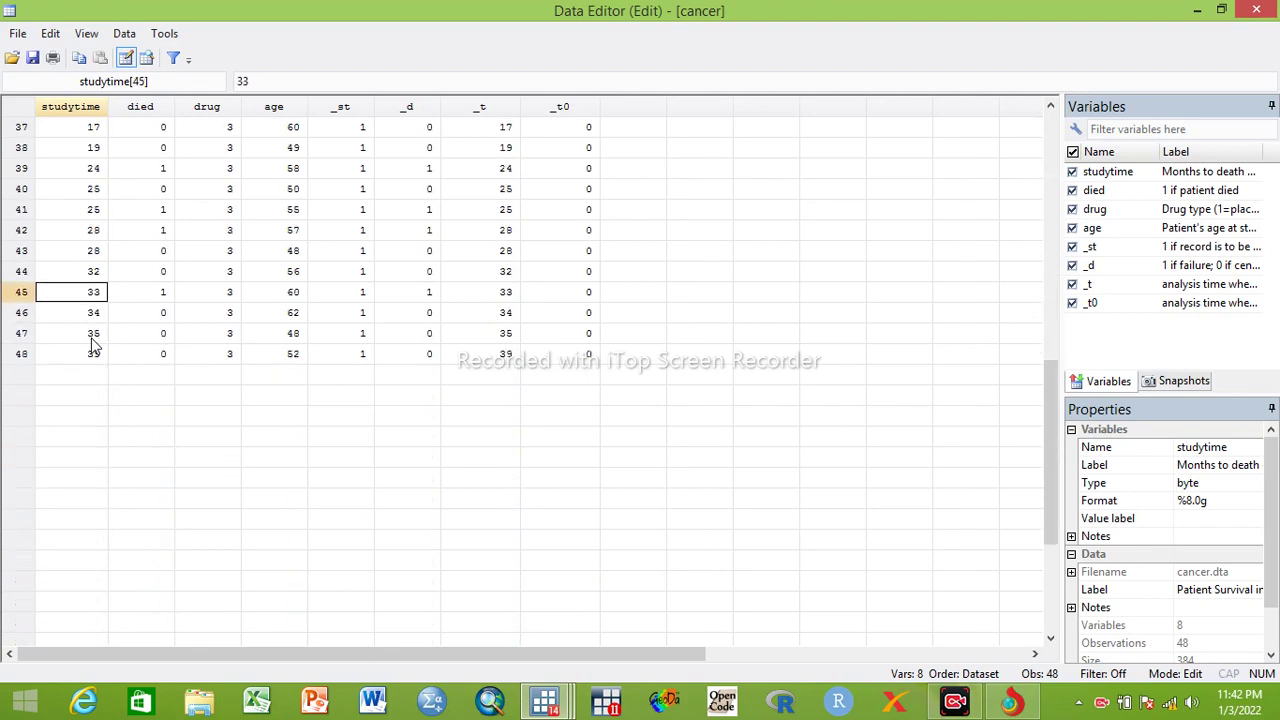
pyautogui.press('Up')
pyautogui.press('Up')
pyautogui.press('Up')
pyautogui.press('Up')
pyautogui.press('Up')
pyautogui.press('Up')
pyautogui.press('Up')
pyautogui.press('Up')
pyautogui.press('Up')
pyautogui.press('Up')
pyautogui.press('Up')
pyautogui.press('Up')
pyautogui.press('Up')
pyautogui.press('Up')
pyautogui.press('Up')
pyautogui.press('Up')
pyautogui.press('Up')
pyautogui.press('Up')
pyautogui.press('Up')
pyautogui.press('Up')
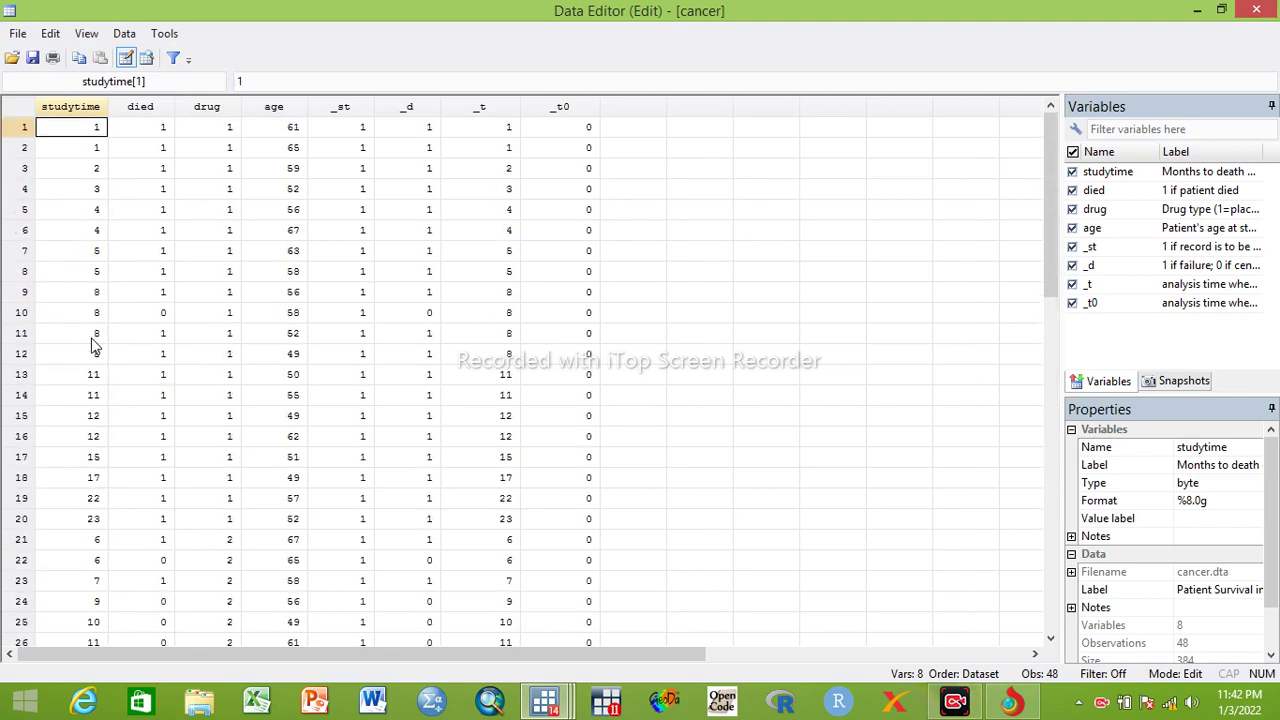
pyautogui.click(164, 131)
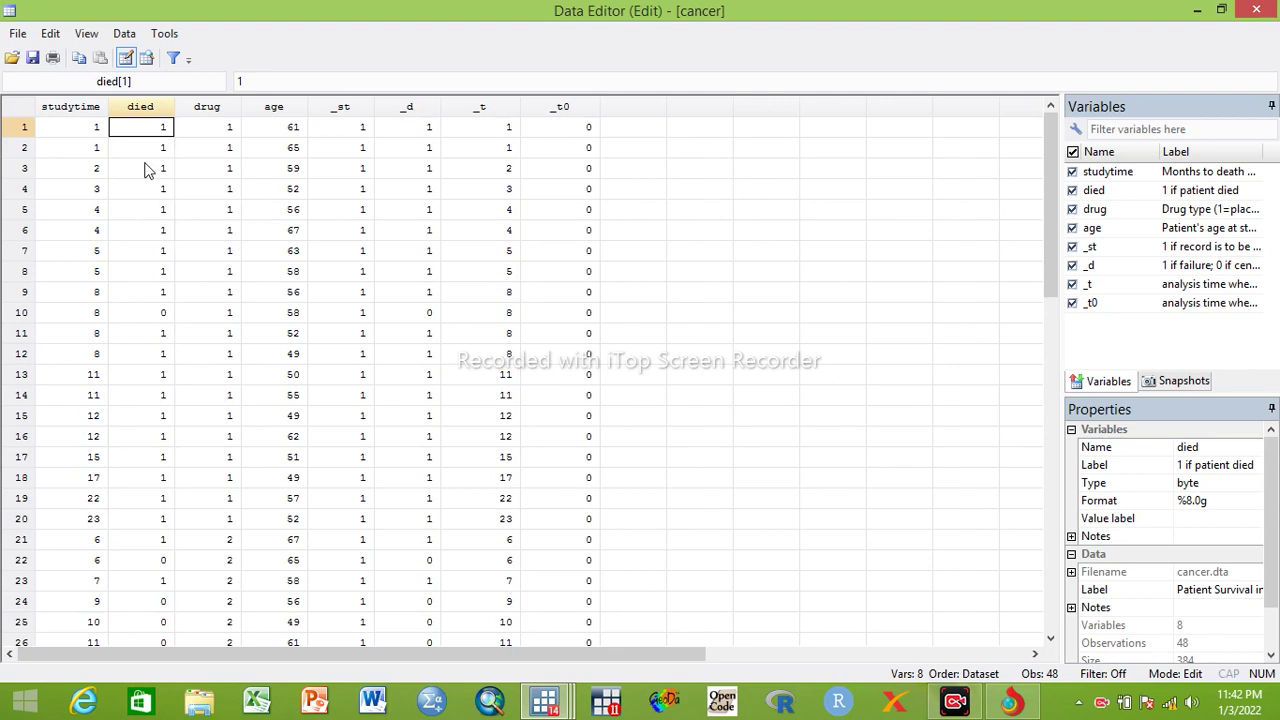
pyautogui.click(217, 133)
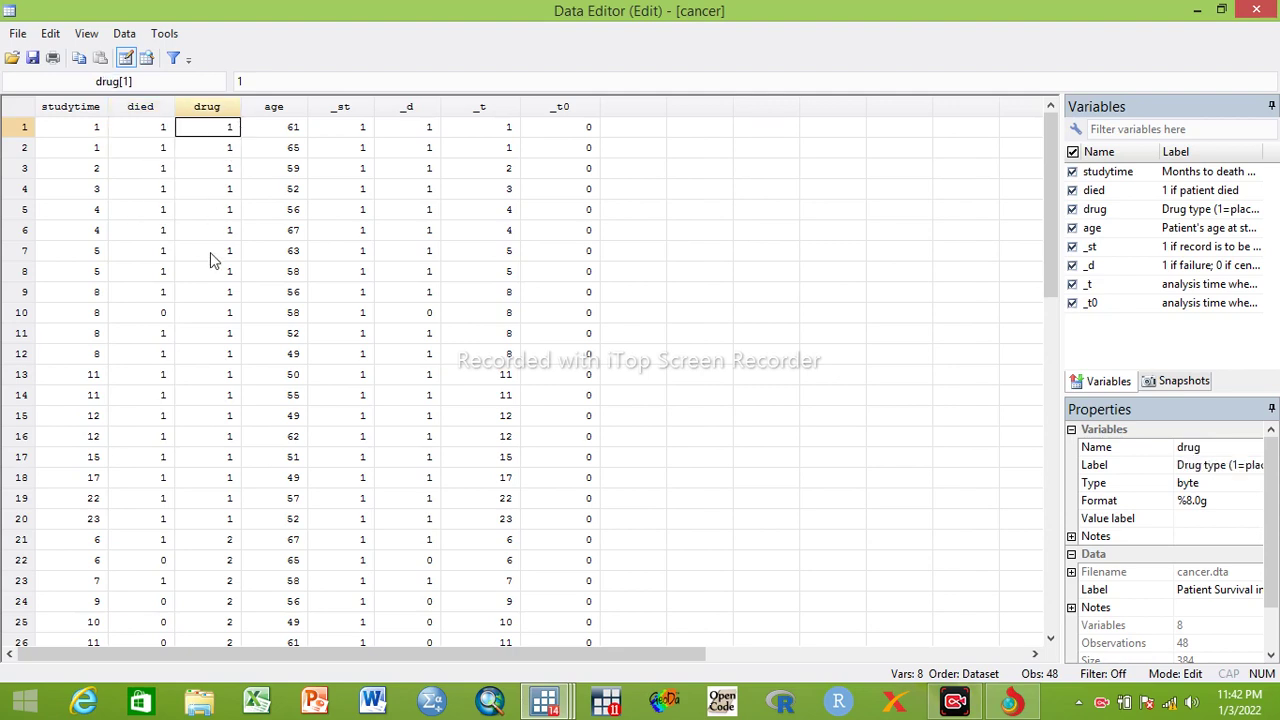
pyautogui.click(163, 129)
pyautogui.click(66, 132)
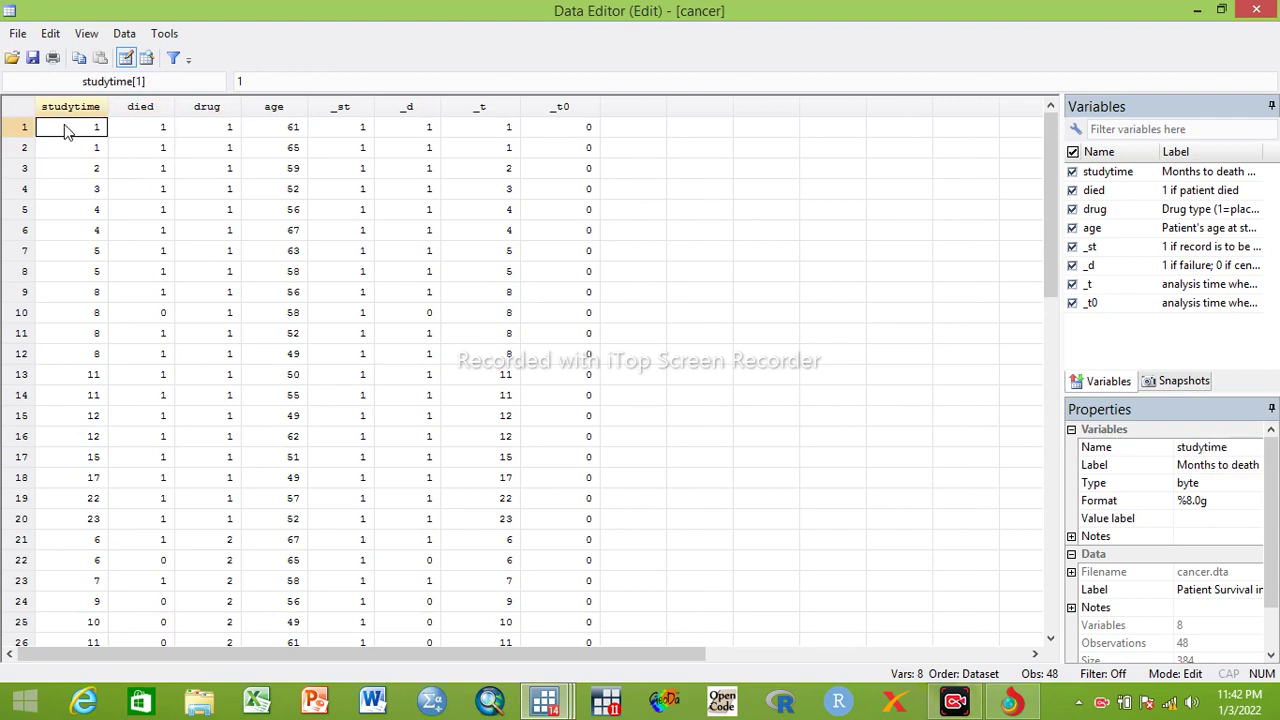
pyautogui.click(140, 129)
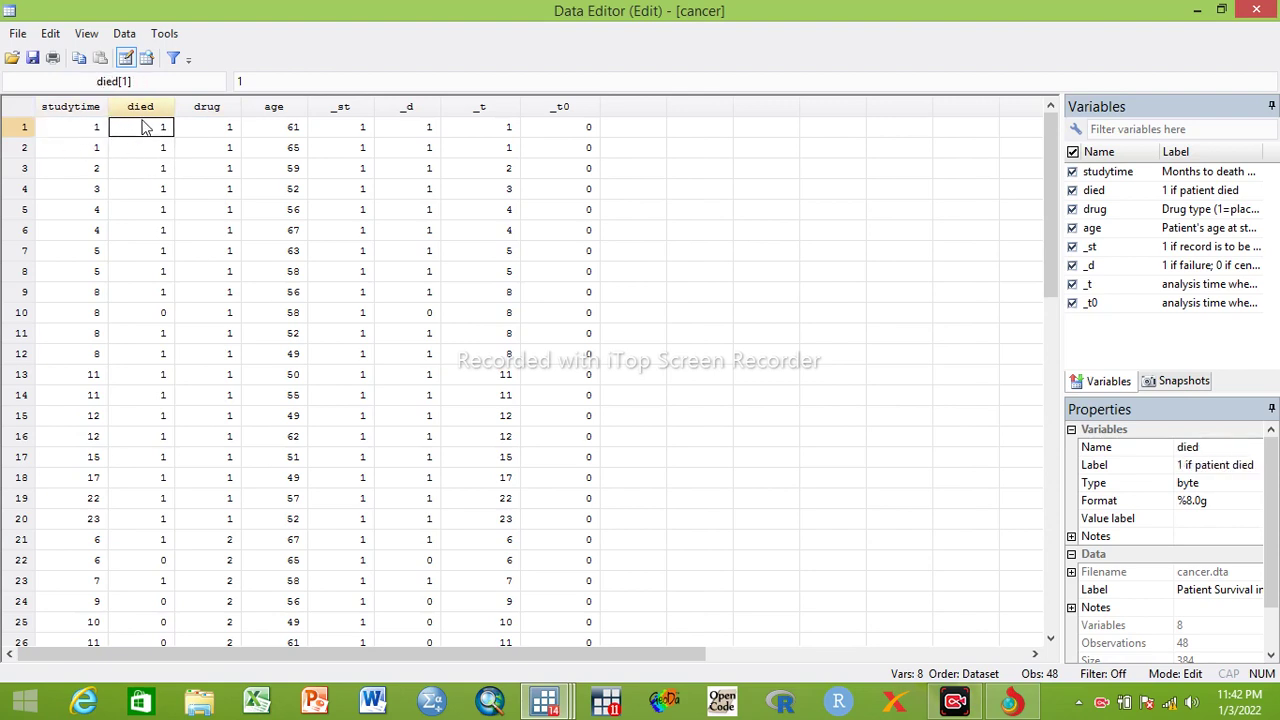
pyautogui.click(58, 128)
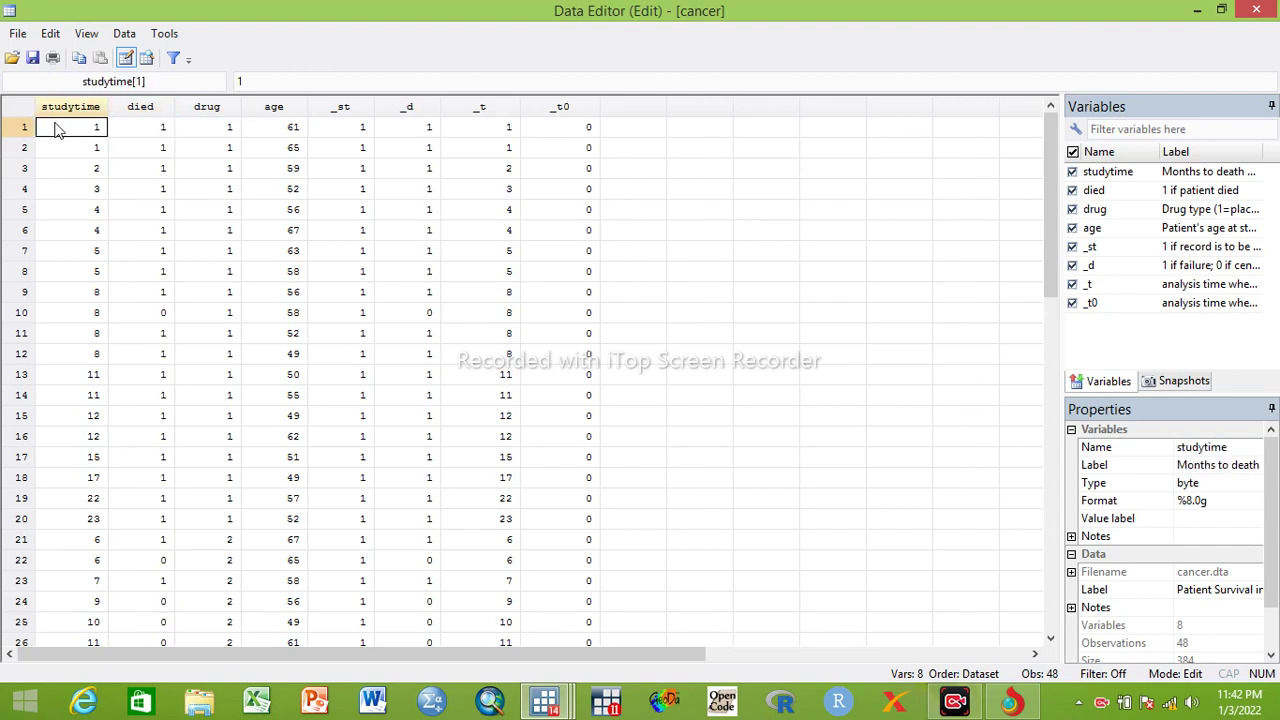
pyautogui.click(163, 148)
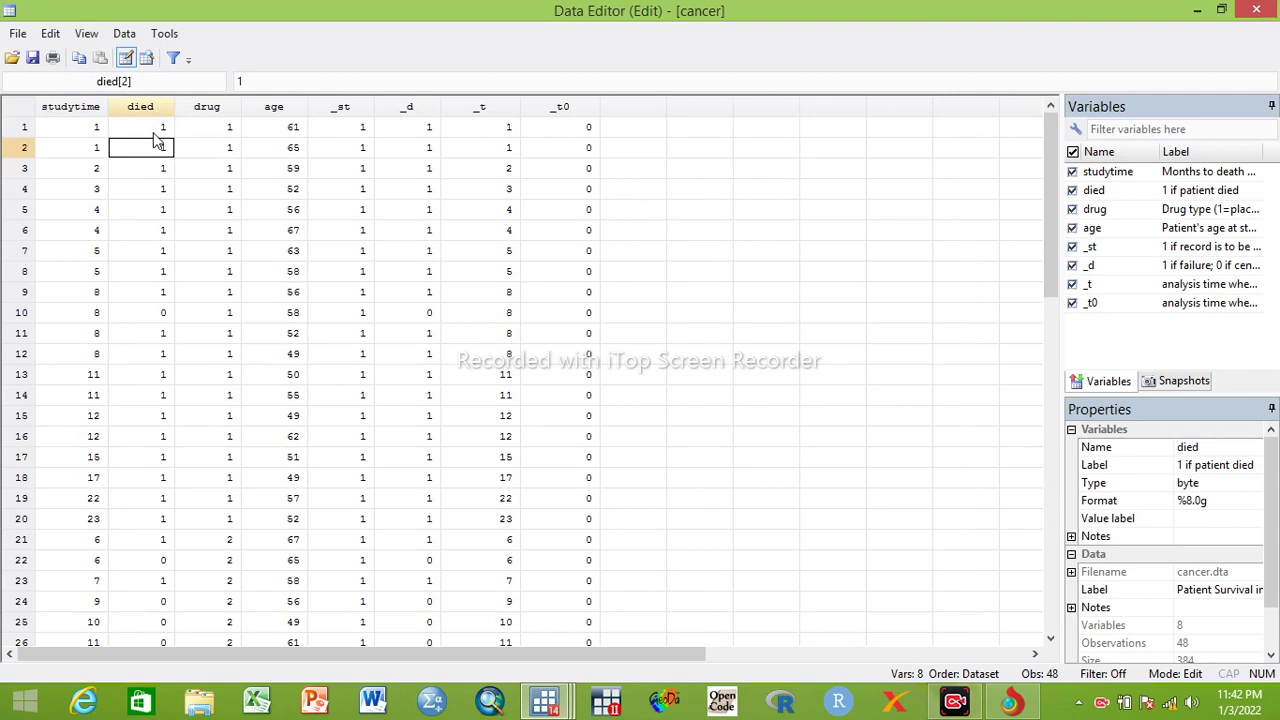
pyautogui.click(158, 170)
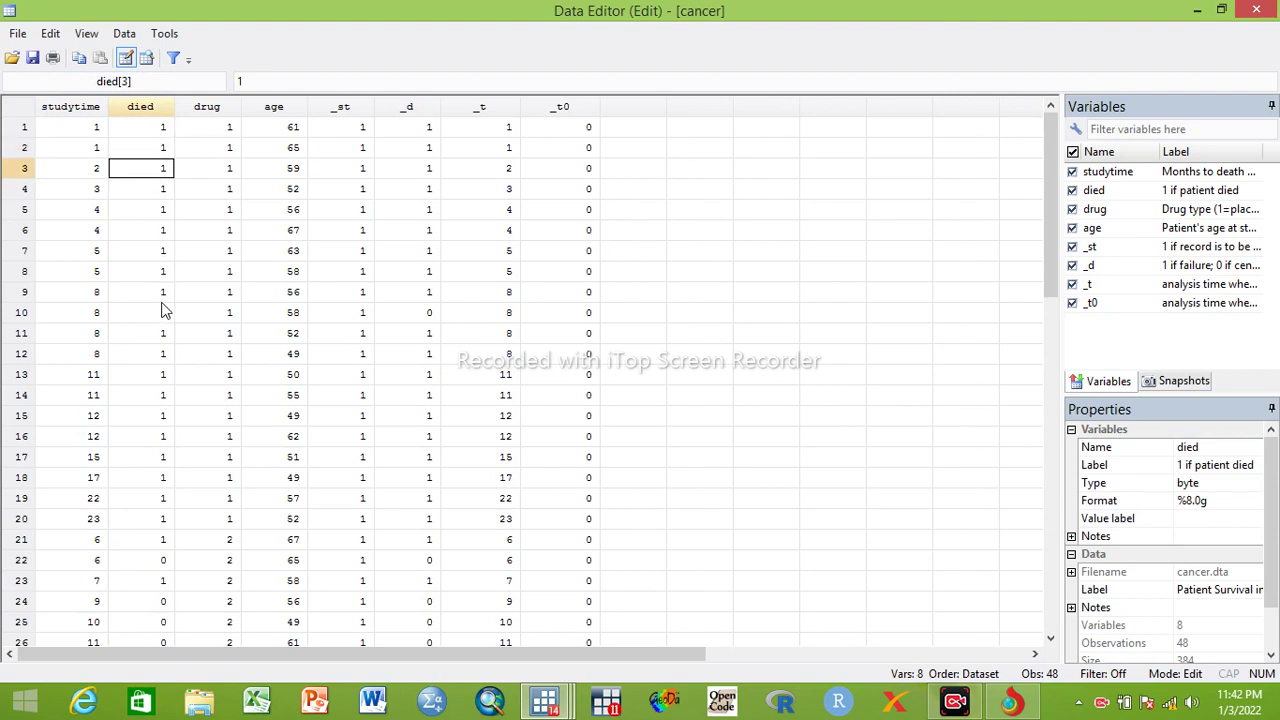
pyautogui.click(222, 148)
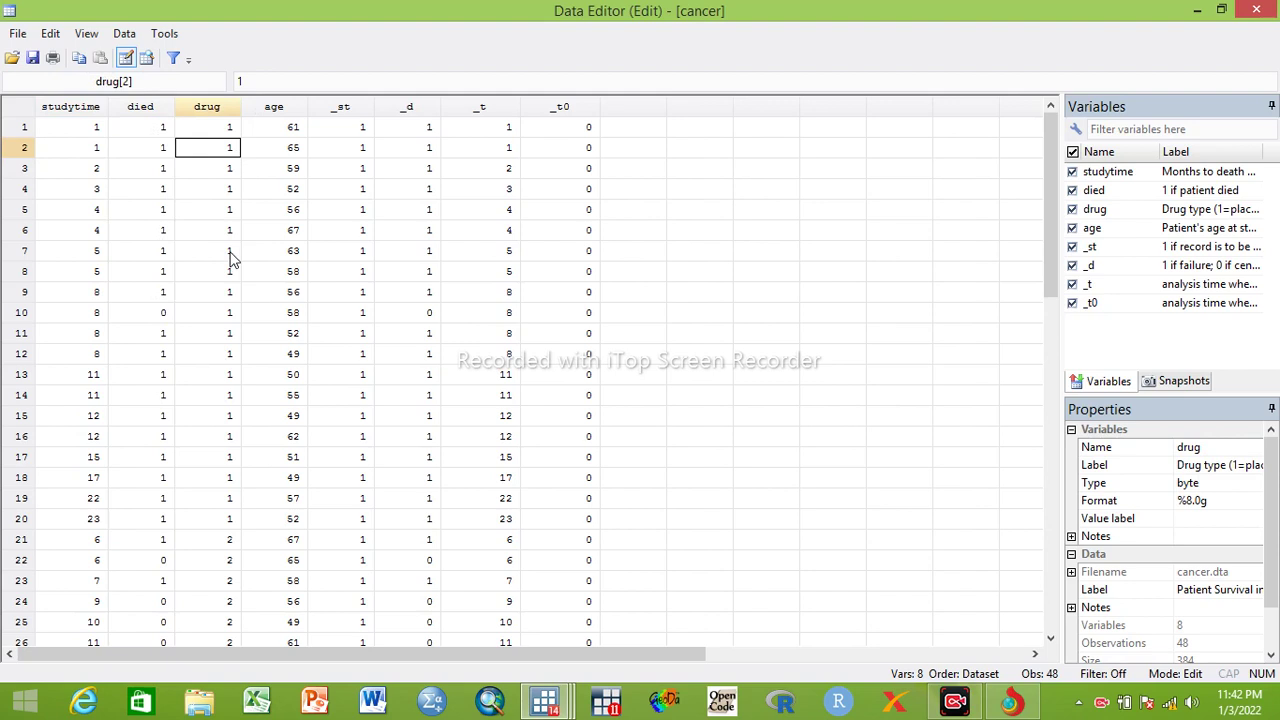
pyautogui.click(290, 148)
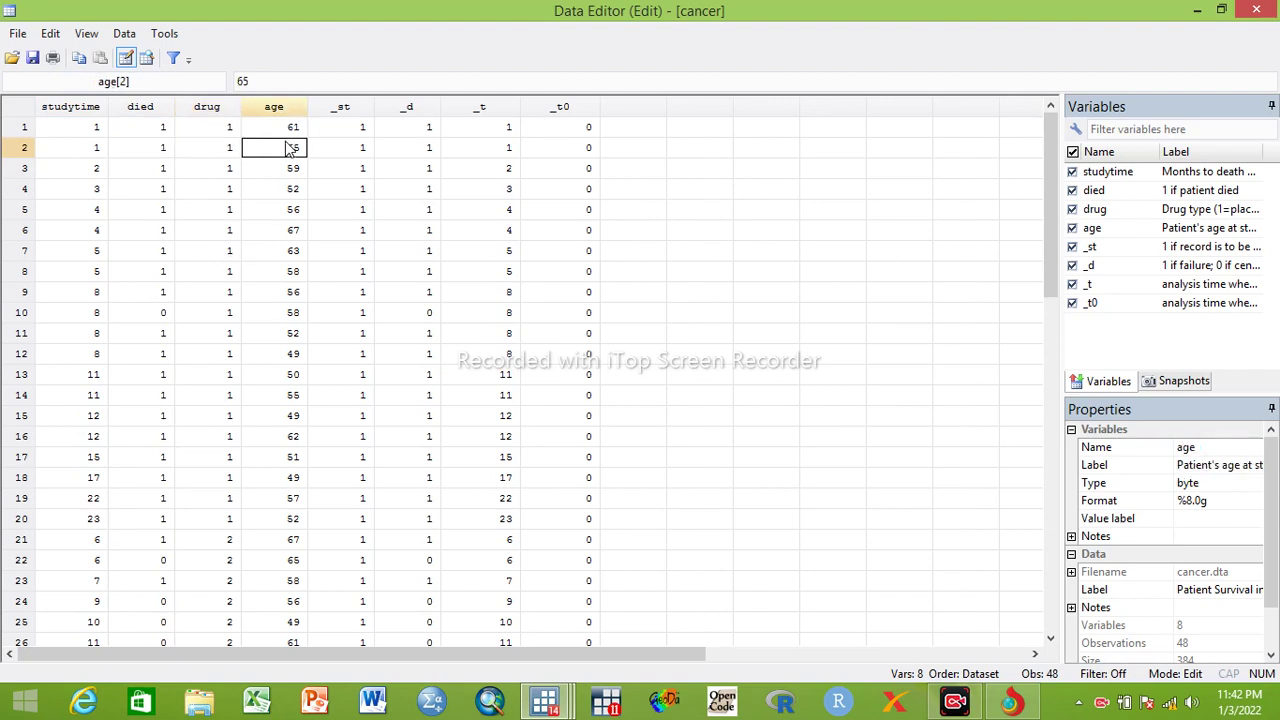
pyautogui.click(1257, 12)
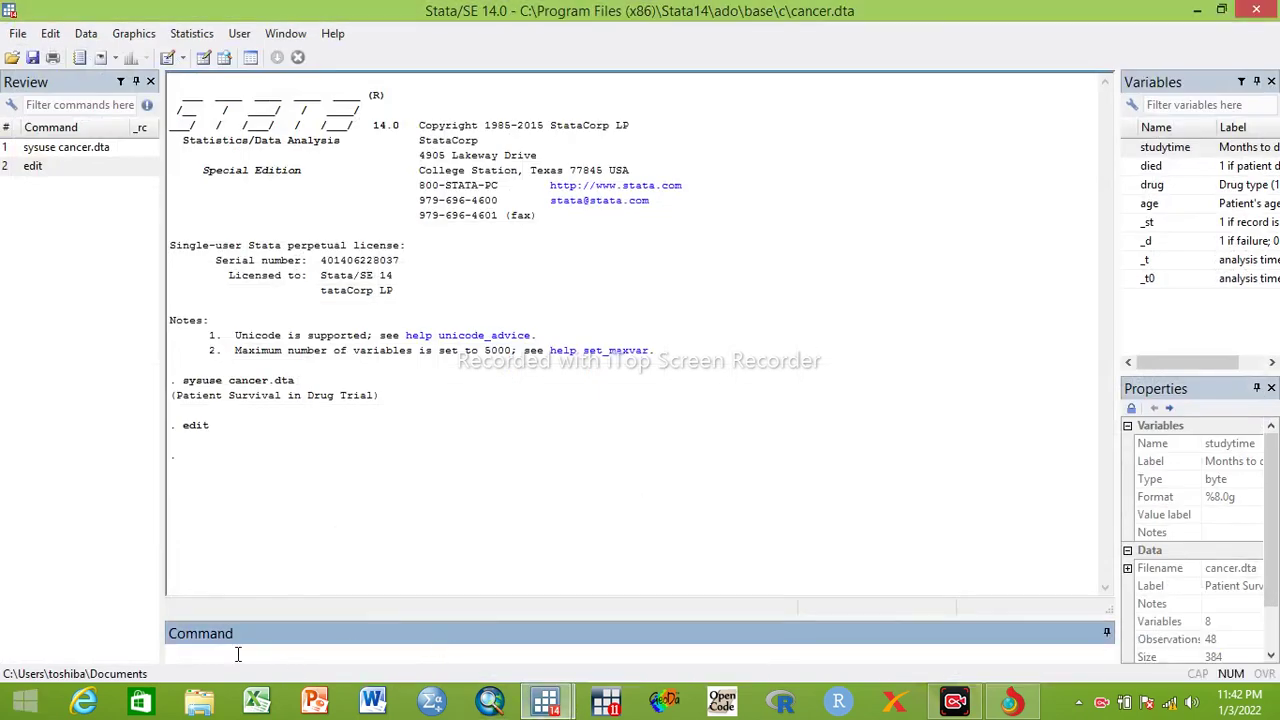
pyautogui.click(238, 653)
pyautogui.write('tab')
# Print frequency tables for died and drug with tab died and tab drug
pyautogui.moveTo(1124, 167)
pyautogui.doubleClick(1151, 168)
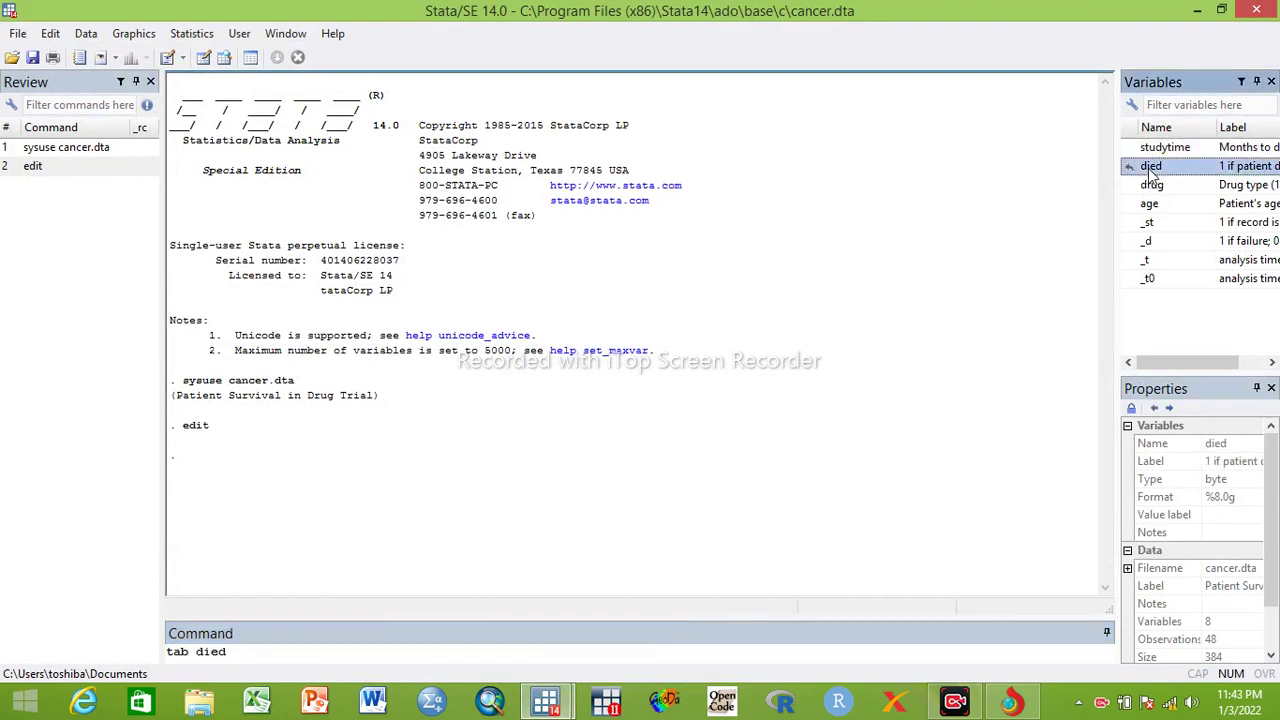
pyautogui.press('Return')
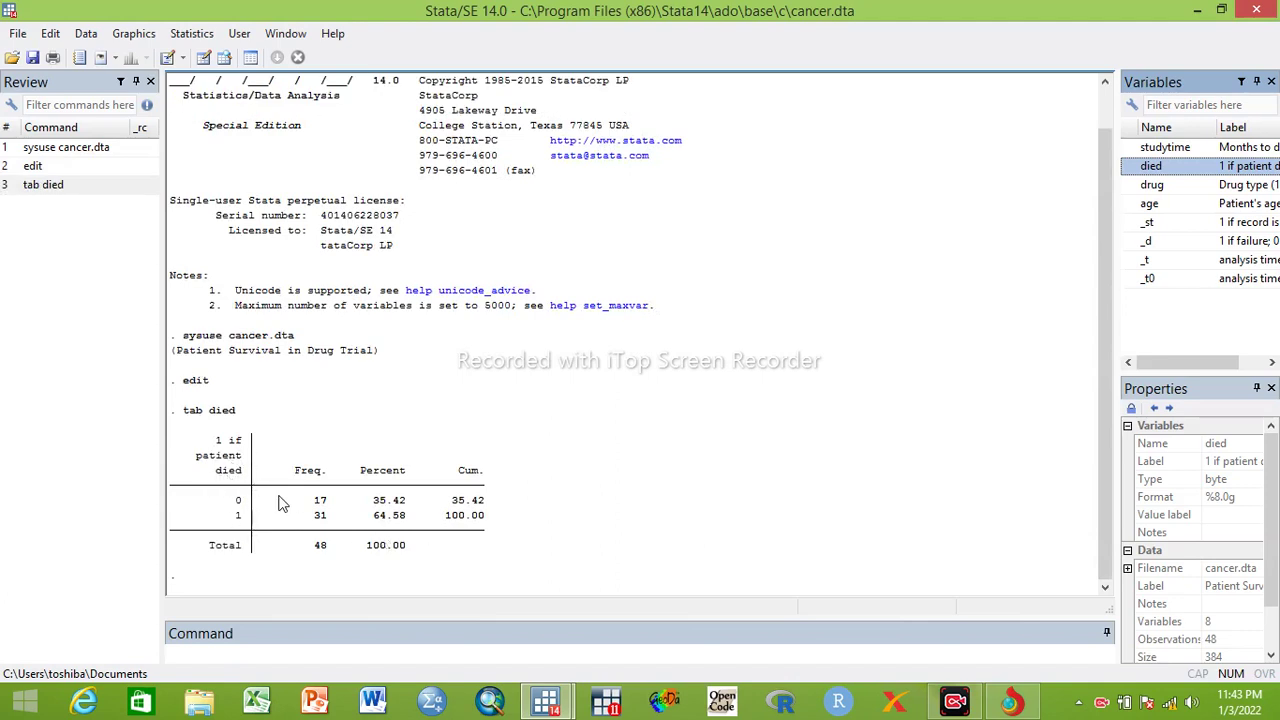
pyautogui.click(52, 193)
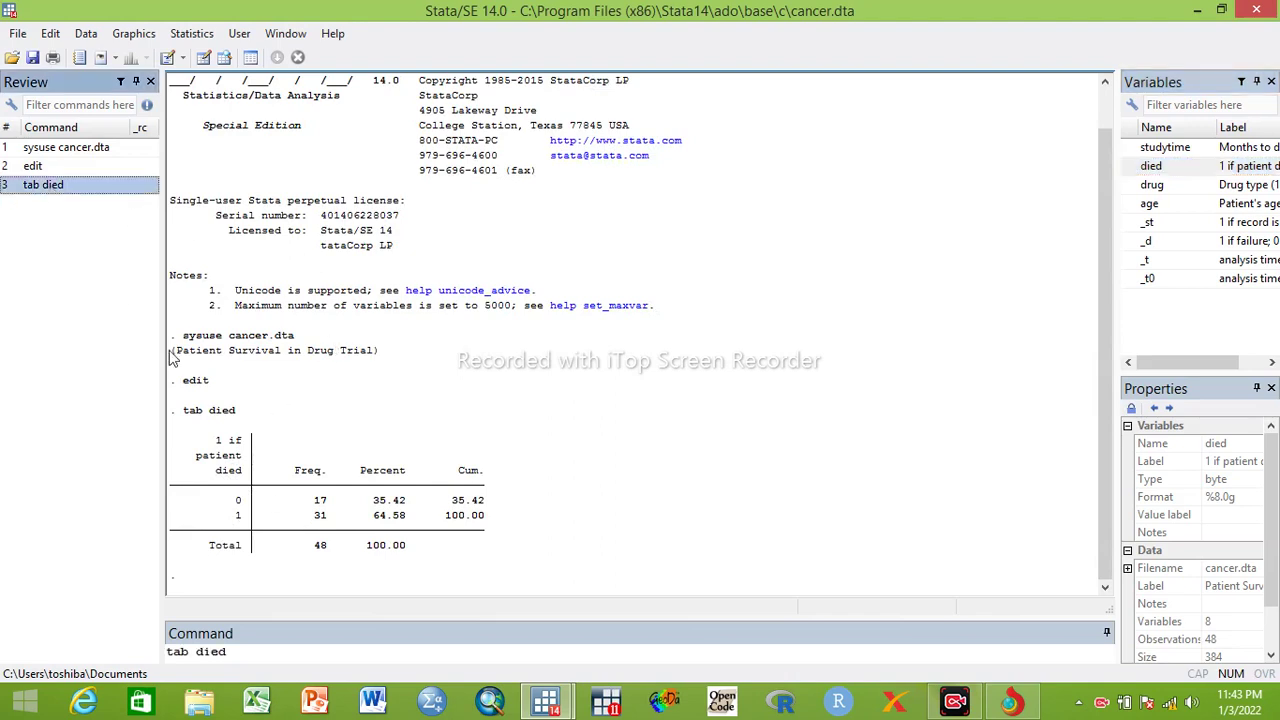
pyautogui.click(229, 651)
pyautogui.press('BackSpace')
pyautogui.press('BackSpace')
pyautogui.press('BackSpace')
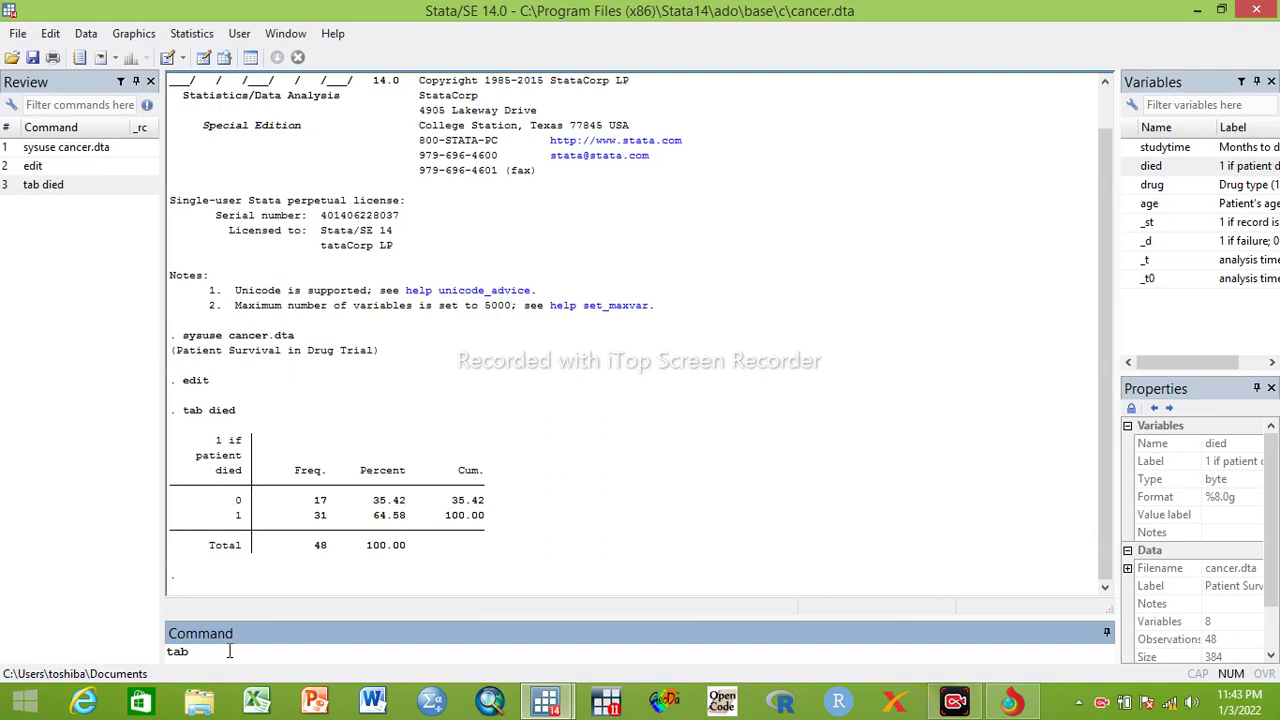
pyautogui.doubleClick(1160, 197)
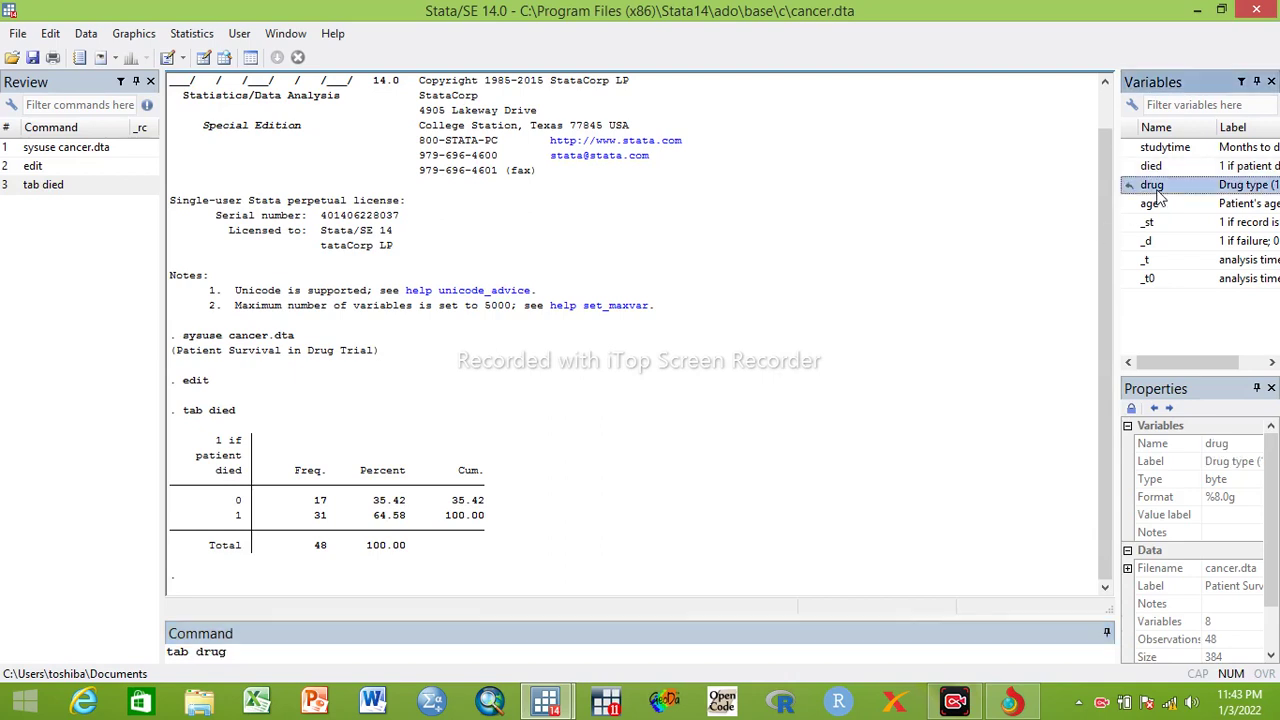
pyautogui.press('Return')
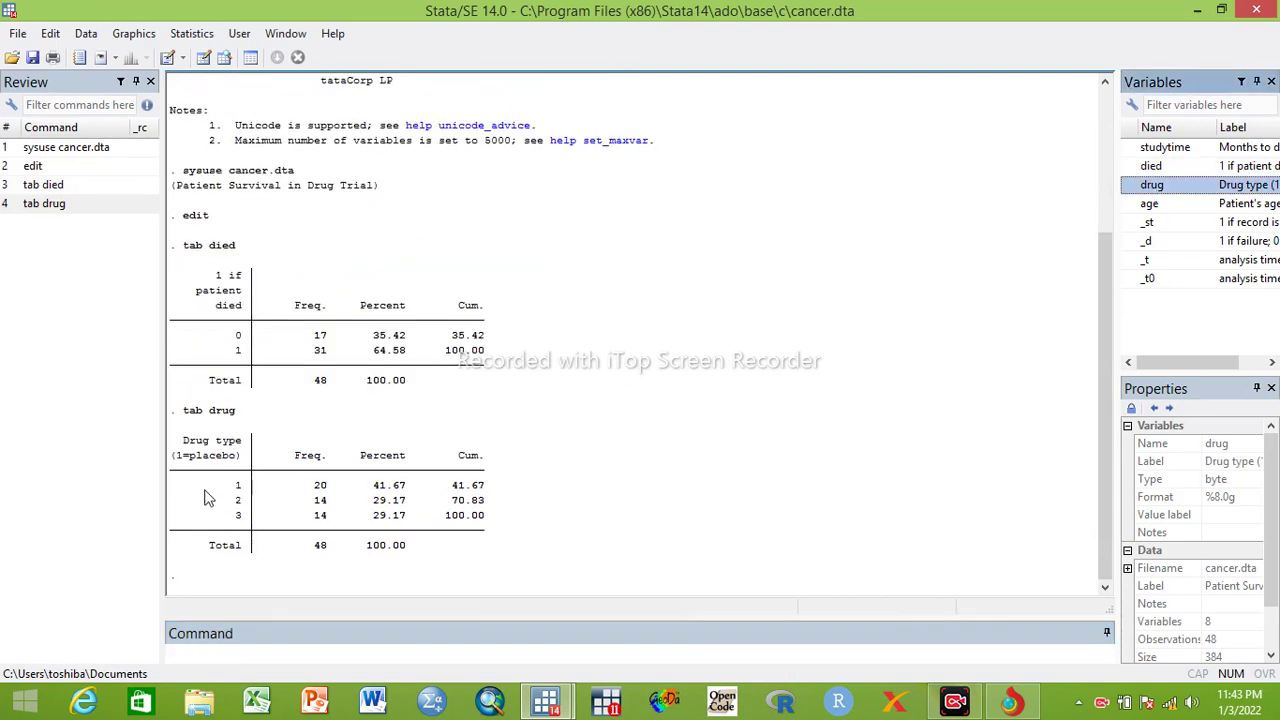
# Tabulate drug without value labels using tab drug, nol
pyautogui.click(80, 204)
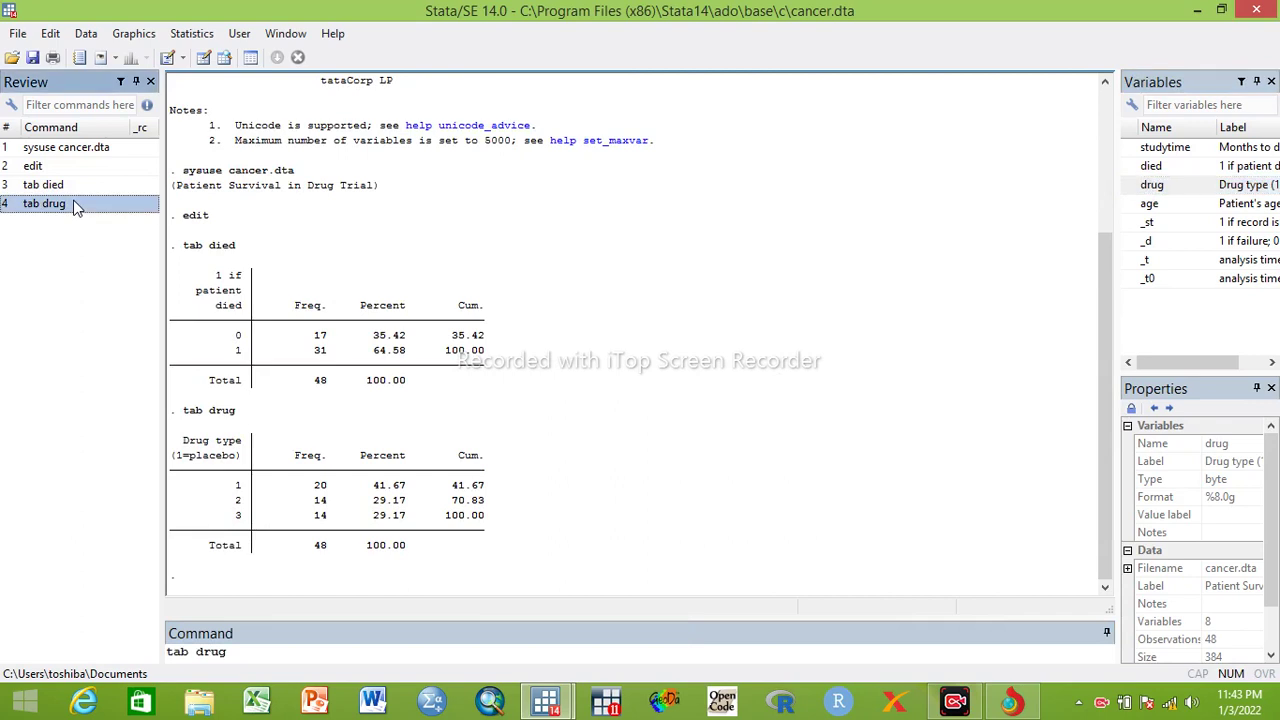
pyautogui.click(236, 653)
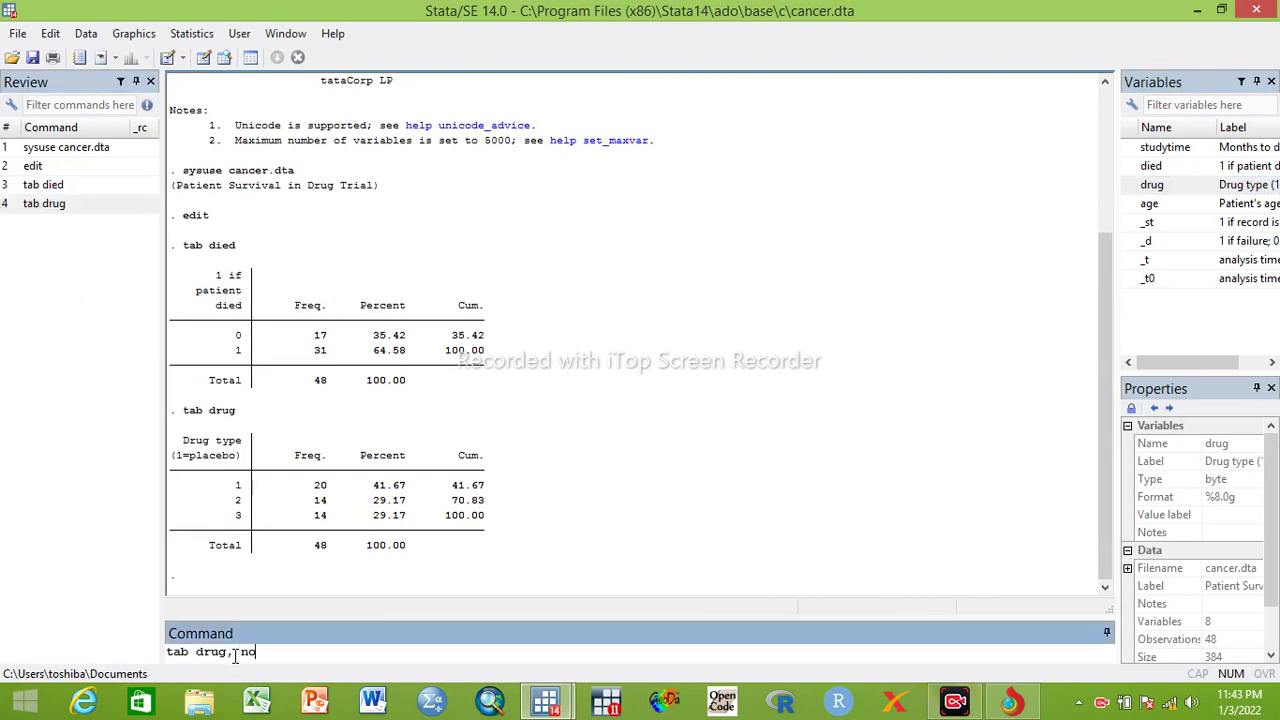
pyautogui.write(', nol')
pyautogui.press('Return')
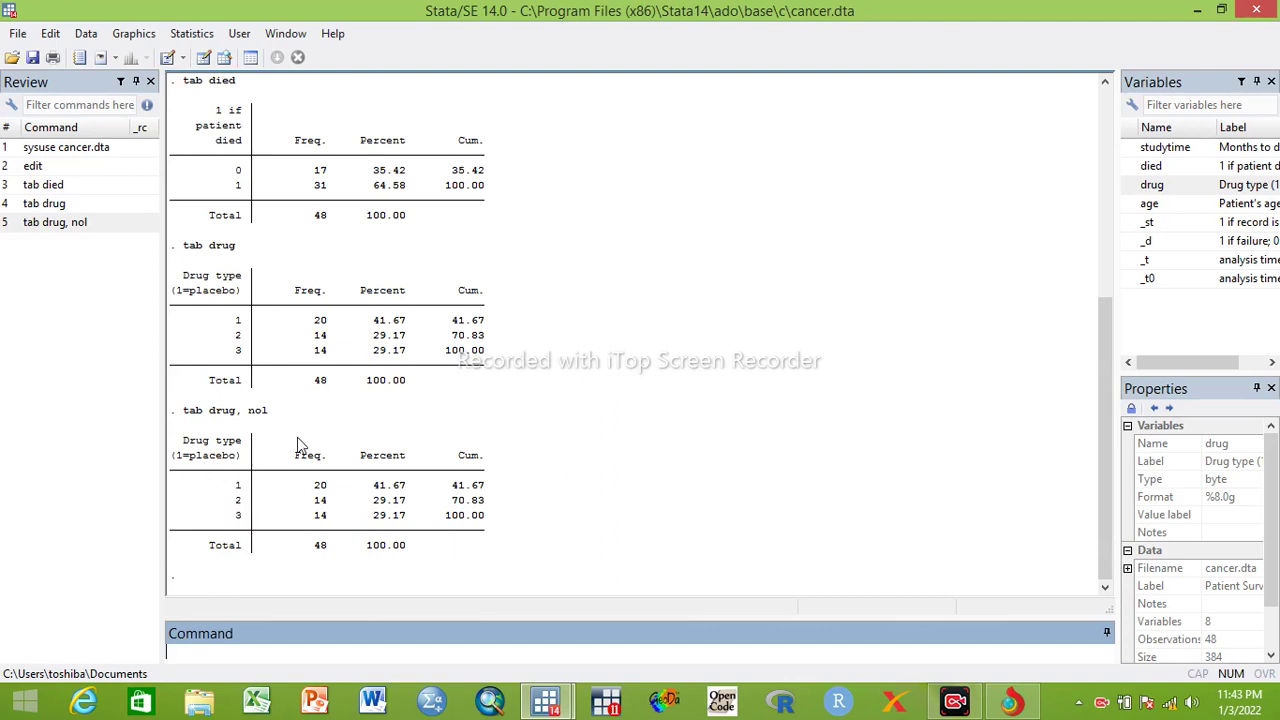
# Print the frequency table of age with tab age
pyautogui.click(52, 205)
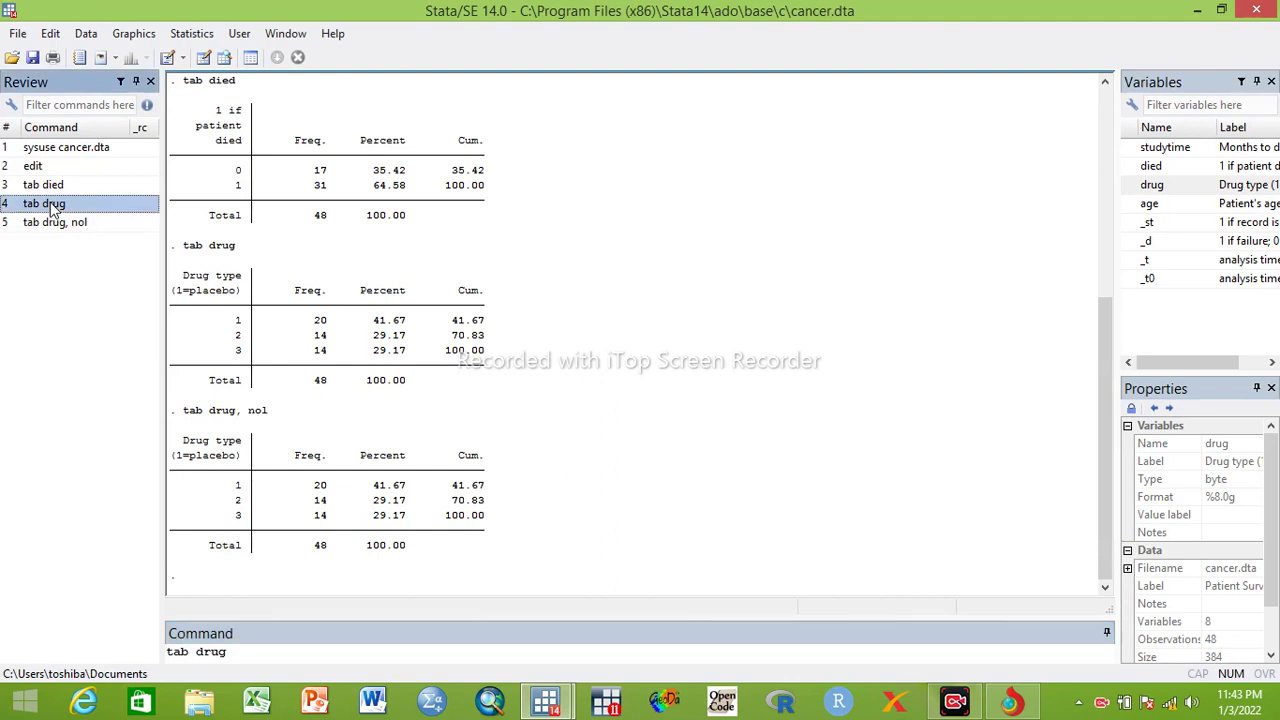
pyautogui.click(236, 652)
pyautogui.press('BackSpace')
pyautogui.press('BackSpace')
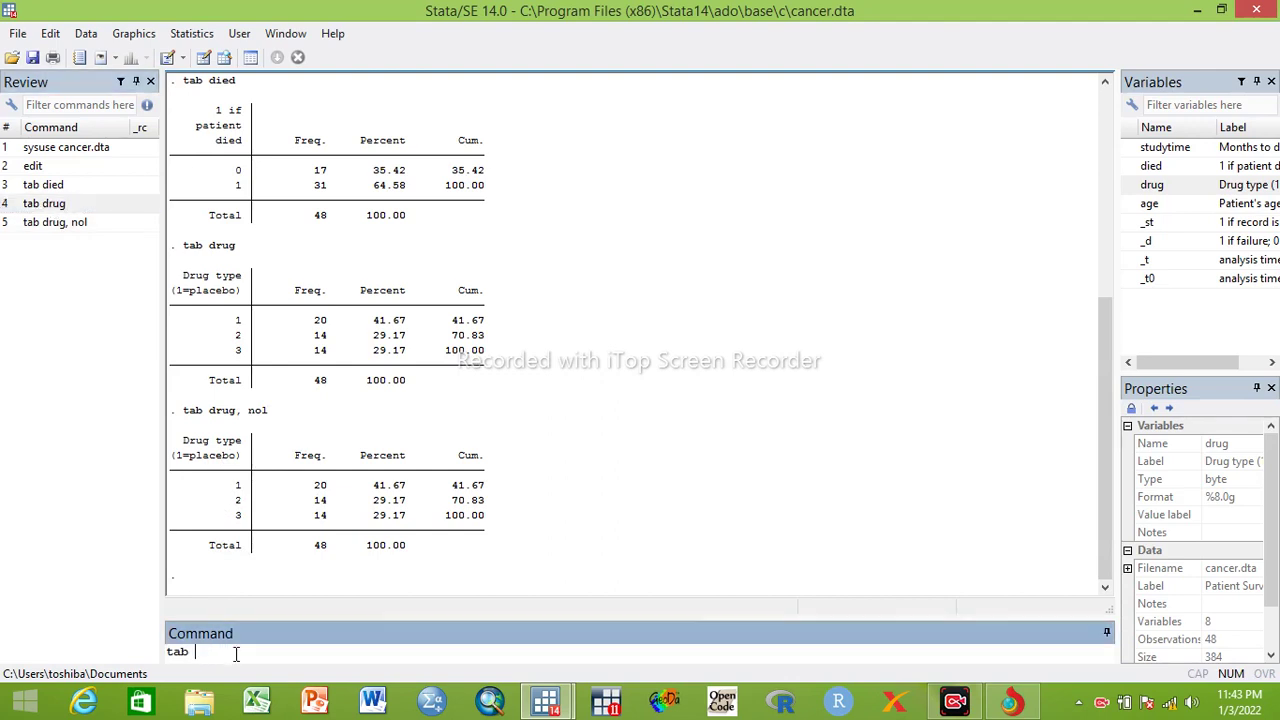
pyautogui.doubleClick(1148, 206)
pyautogui.press('Return')
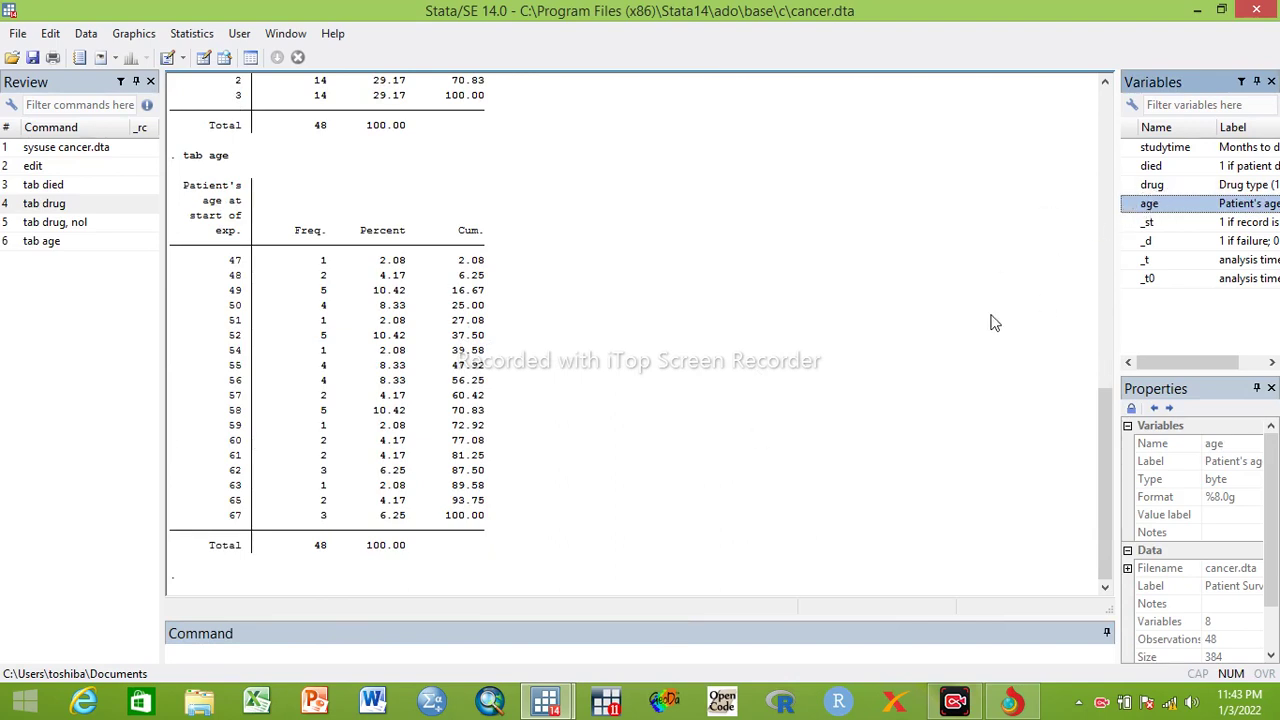
# Change the recalled command to tab studytime
pyautogui.click(56, 246)
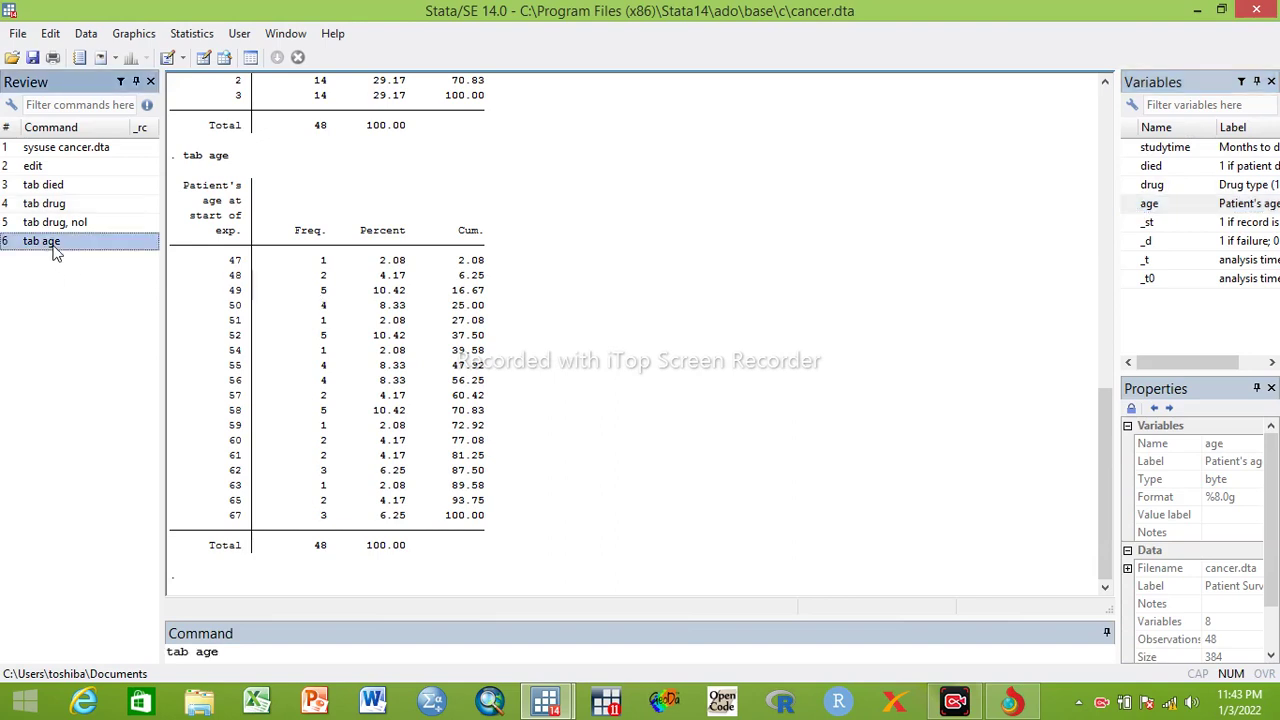
pyautogui.click(232, 650)
pyautogui.press('BackSpace')
pyautogui.press('BackSpace')
pyautogui.press('BackSpace')
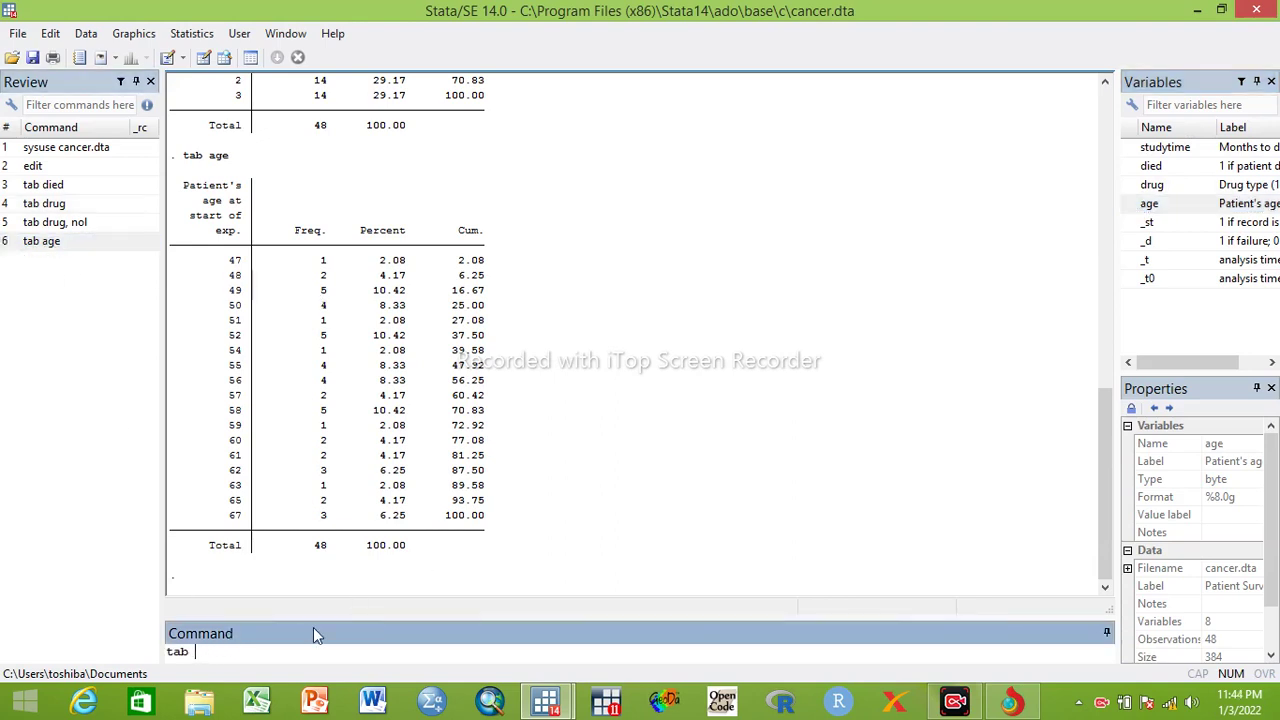
pyautogui.doubleClick(1160, 148)
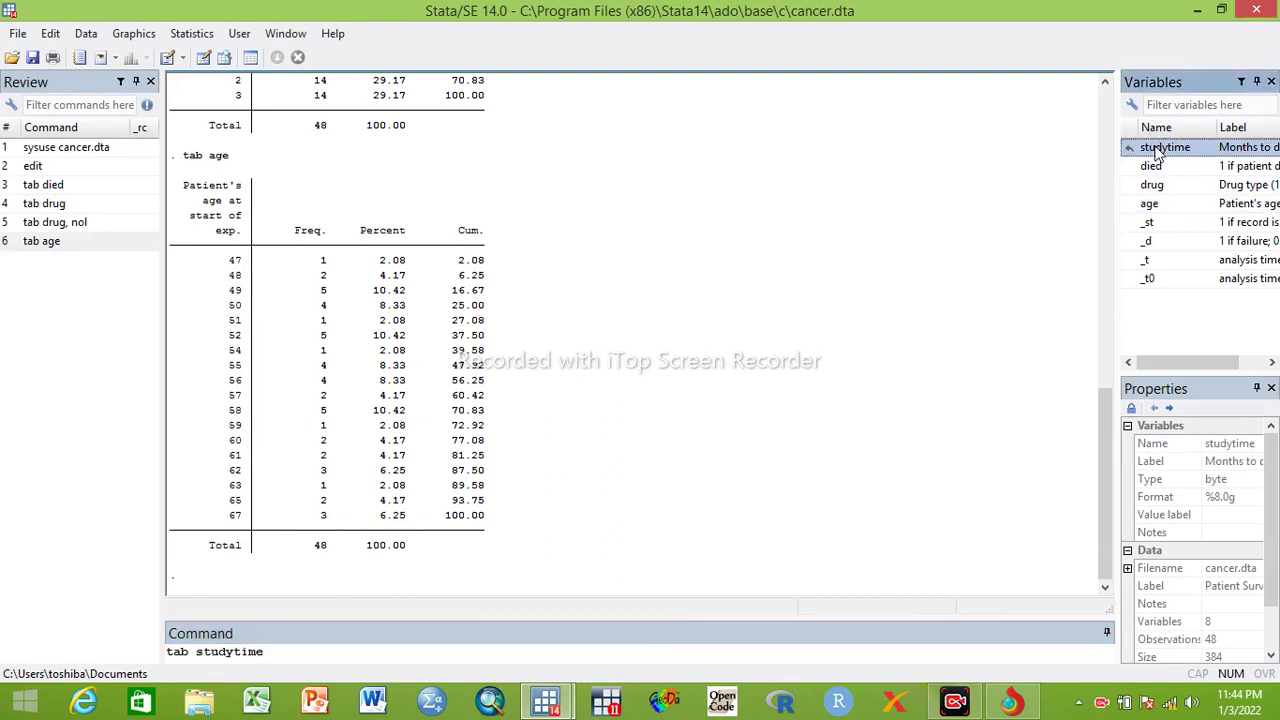
# Run tab studytime and display the full 1–39 month table totalling 48
pyautogui.press('Return')
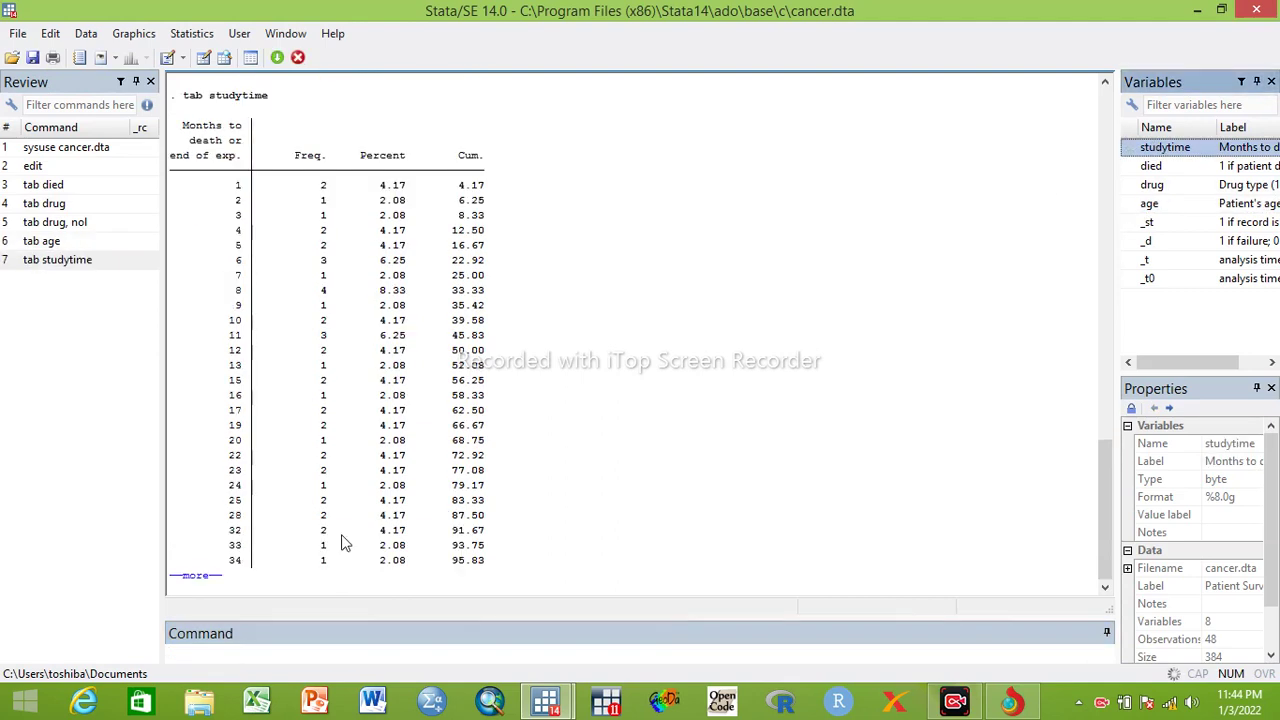
pyautogui.click(200, 578)
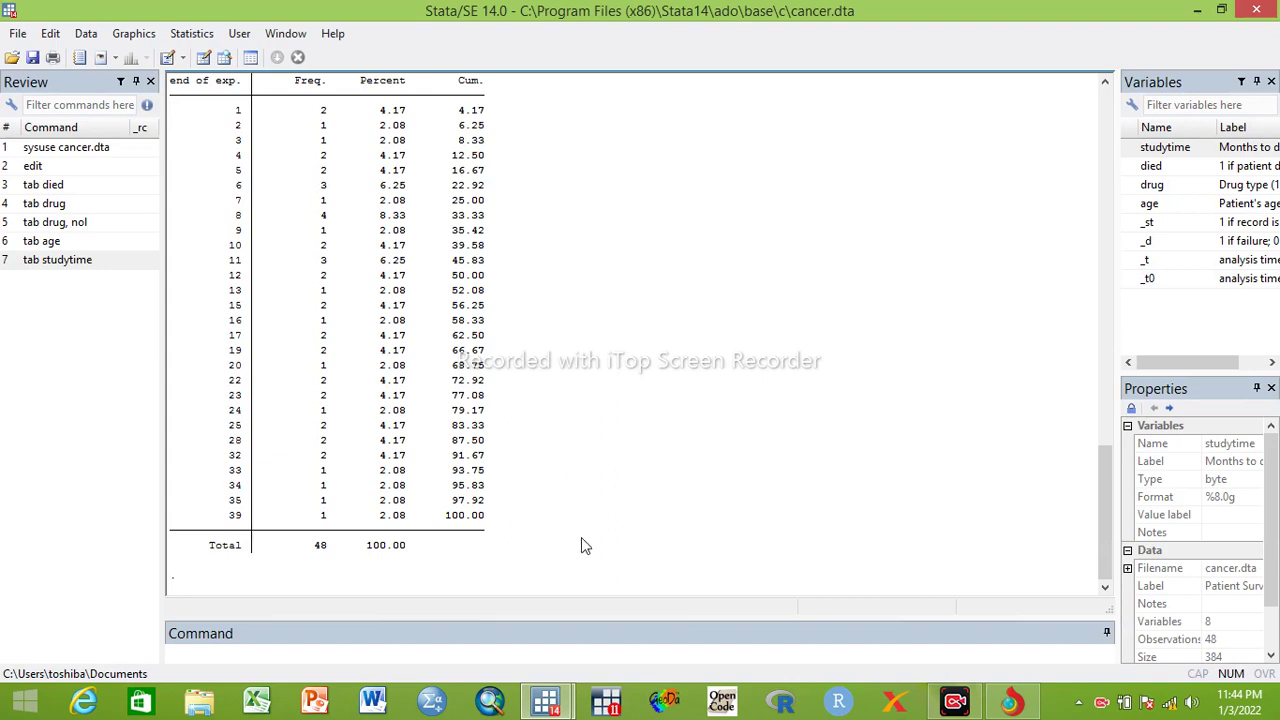
pyautogui.click(192, 661)
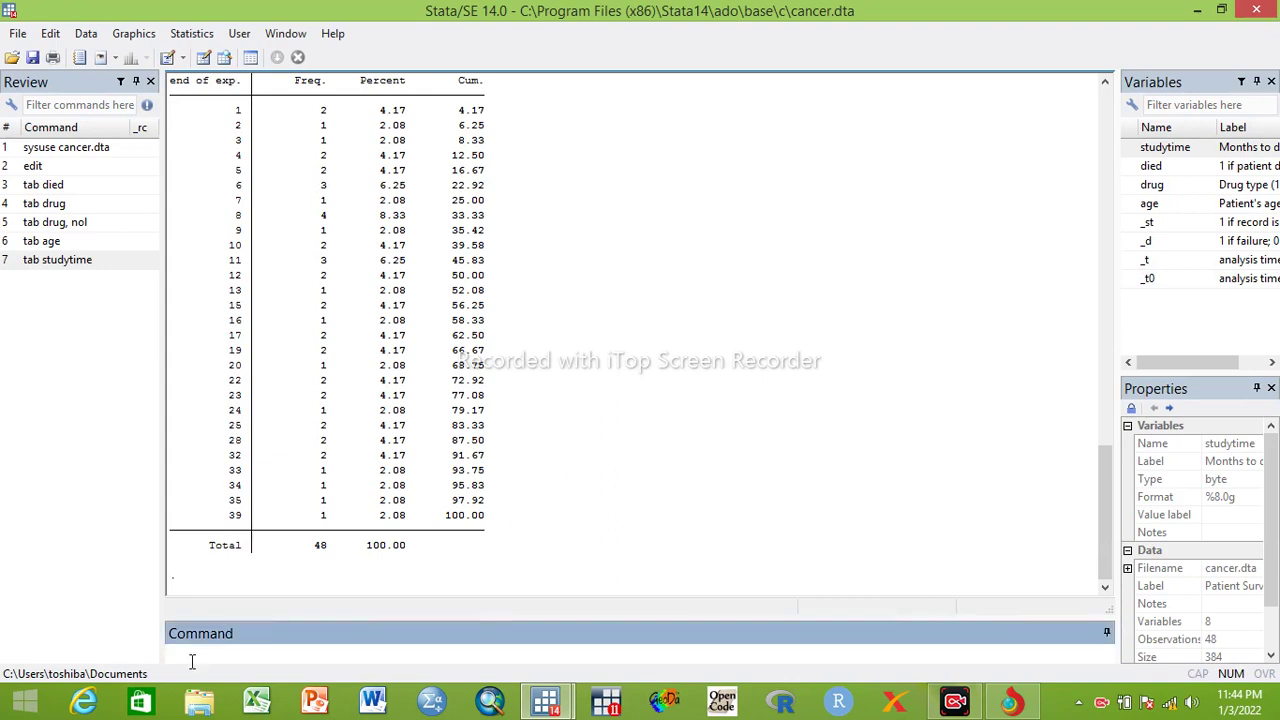
# Declare survival data with stset studytime, failure(died), giving 31 failures
pyautogui.write('stset')
pyautogui.click(1153, 149)
pyautogui.doubleClick(1153, 149)
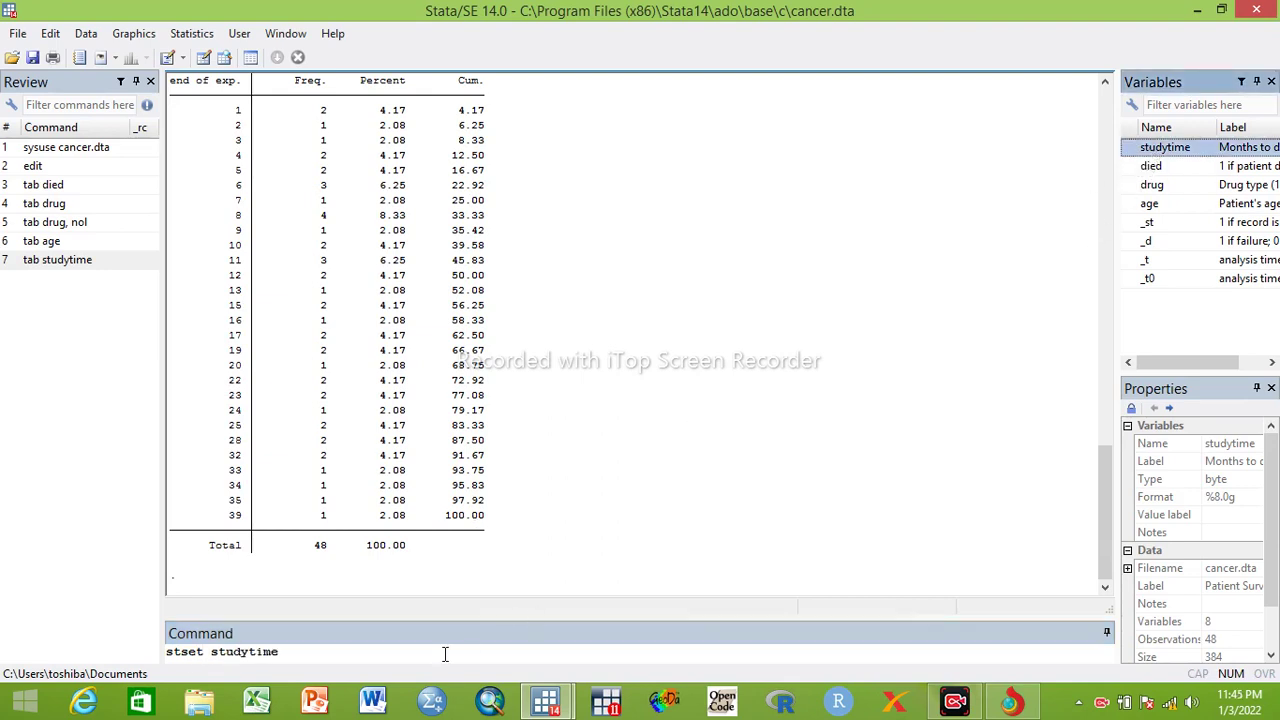
pyautogui.click(287, 649)
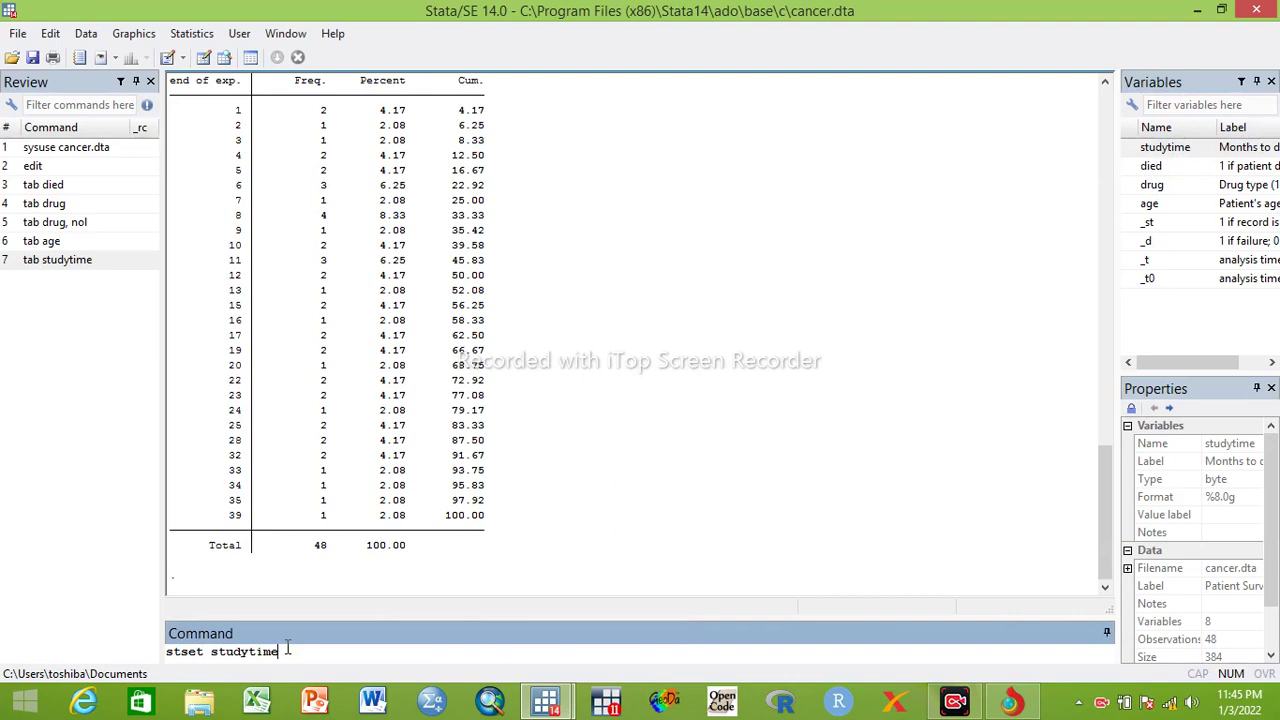
pyautogui.write(', failure ()')
pyautogui.doubleClick(1151, 166)
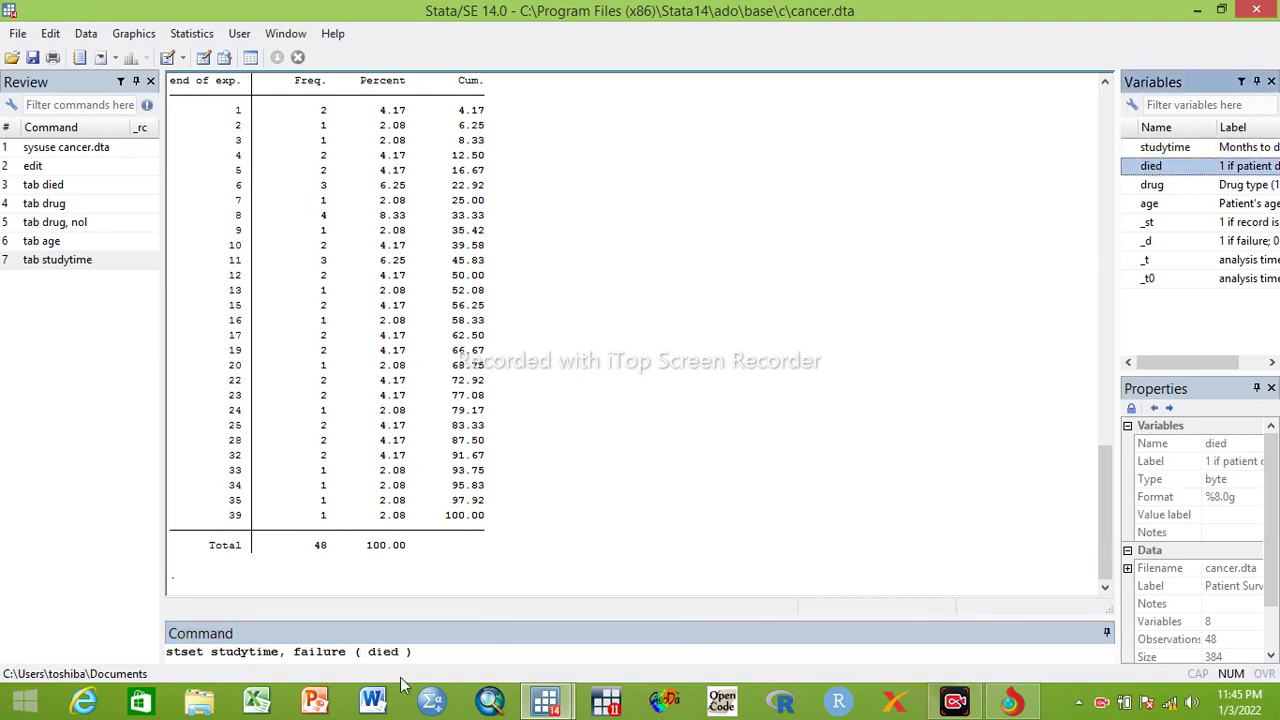
pyautogui.click(428, 645)
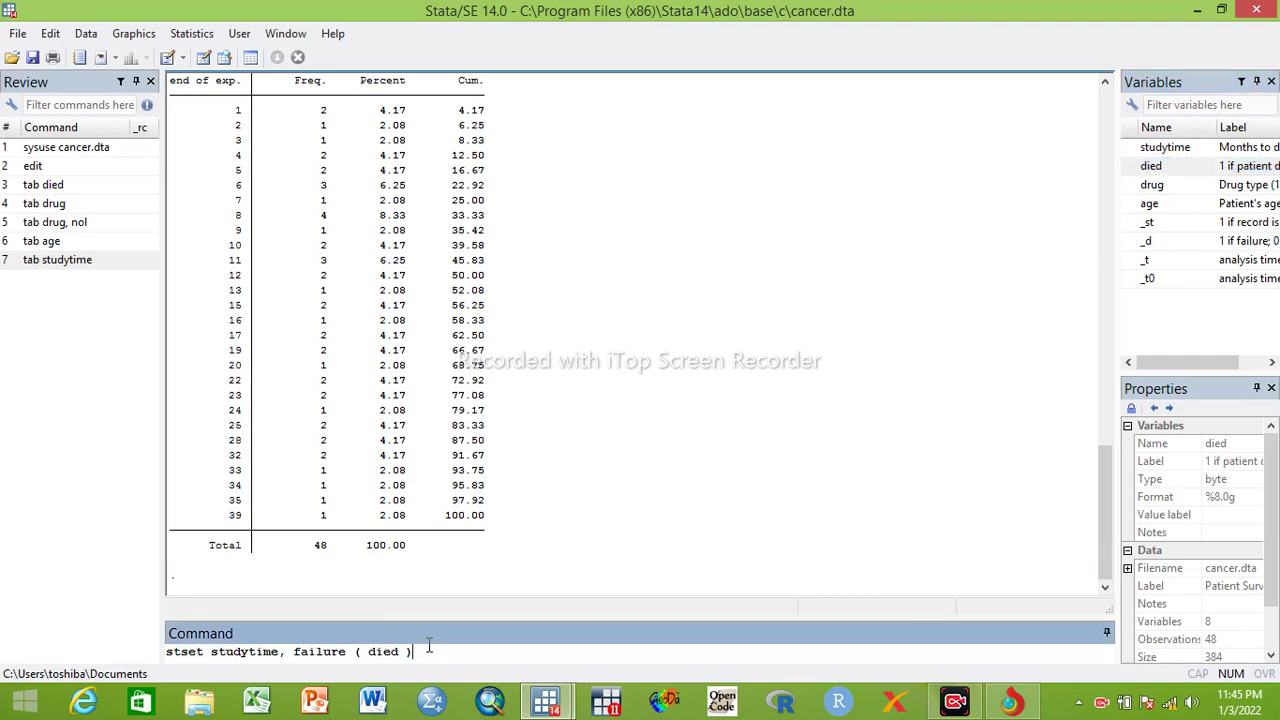
pyautogui.press('Return')
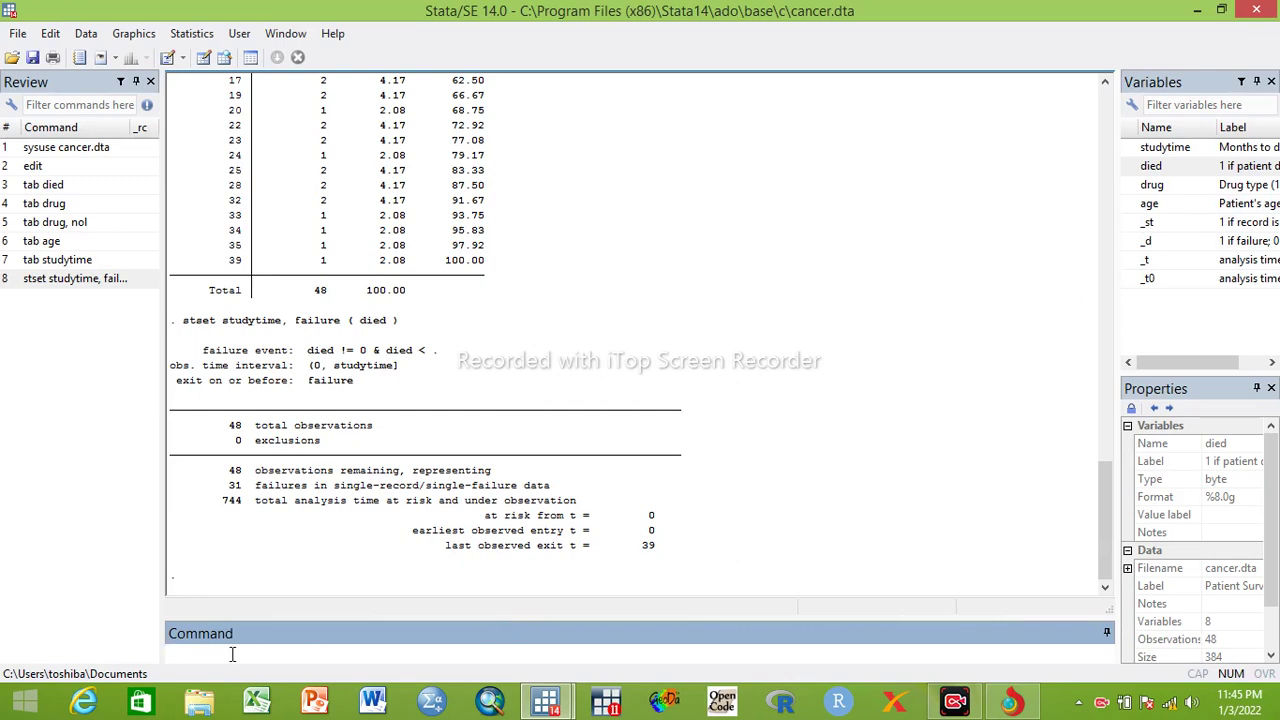
# Run stsum: 744 time at risk, incidence rate .0416667, median survival 17
pyautogui.write('stsum')
pyautogui.press('Return')
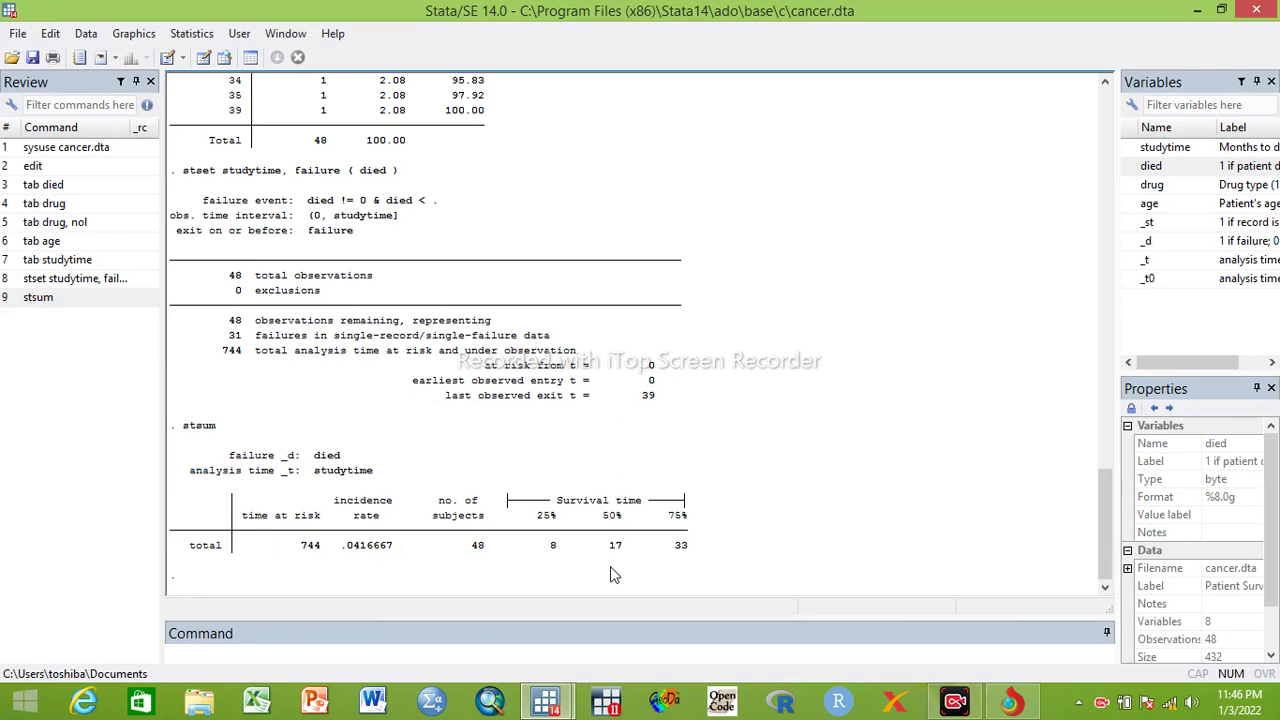
pyautogui.click(222, 656)
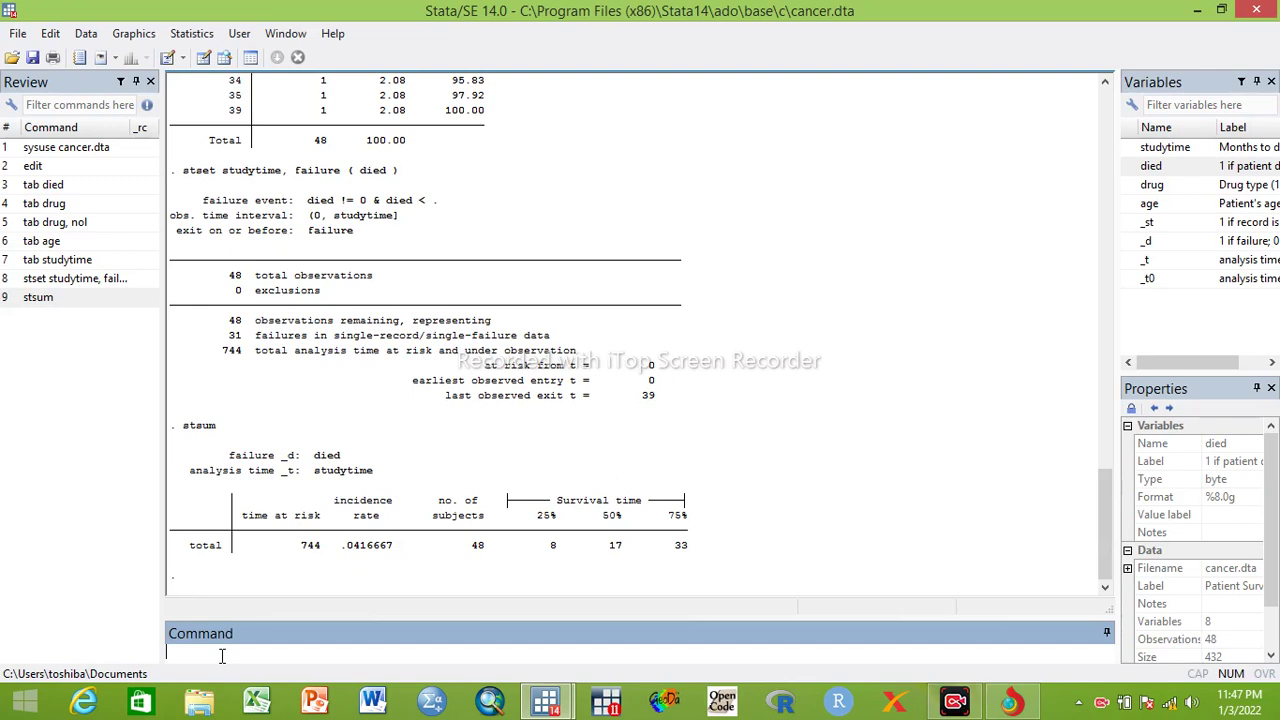
# Run ltable studytime died to print the life table
pyautogui.write('ltable')
pyautogui.doubleClick(1162, 148)
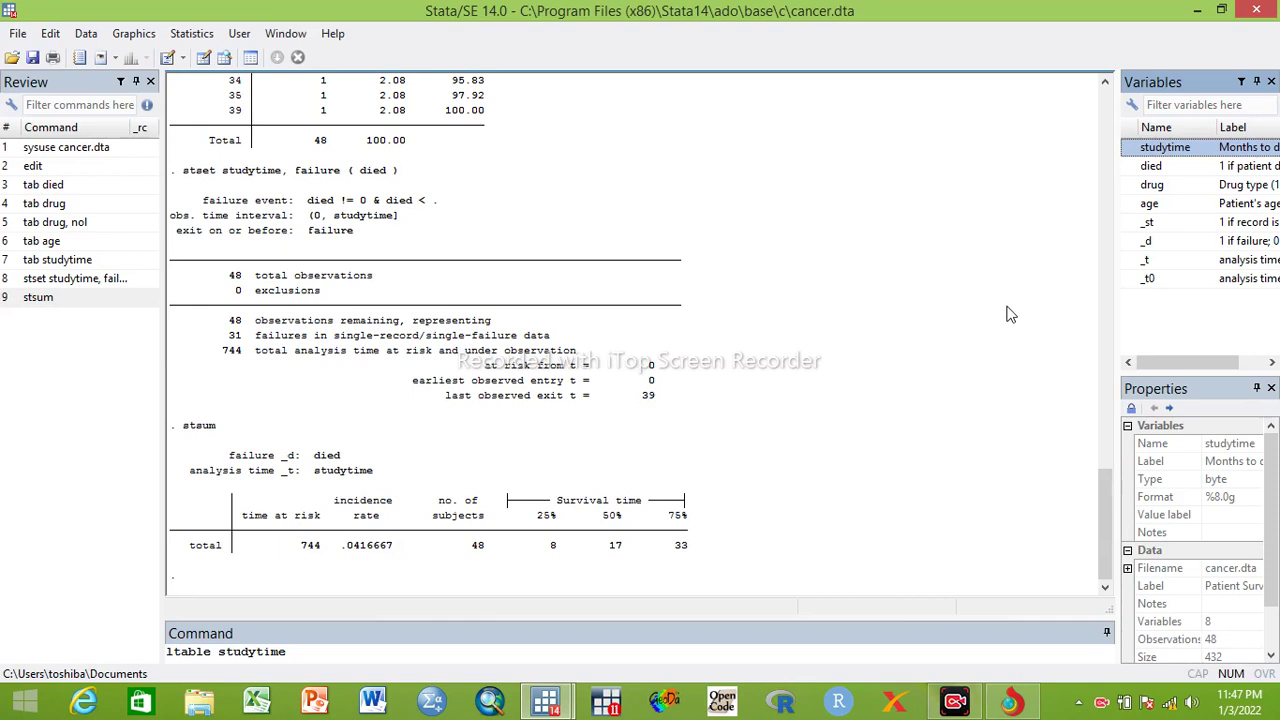
pyautogui.doubleClick(1152, 167)
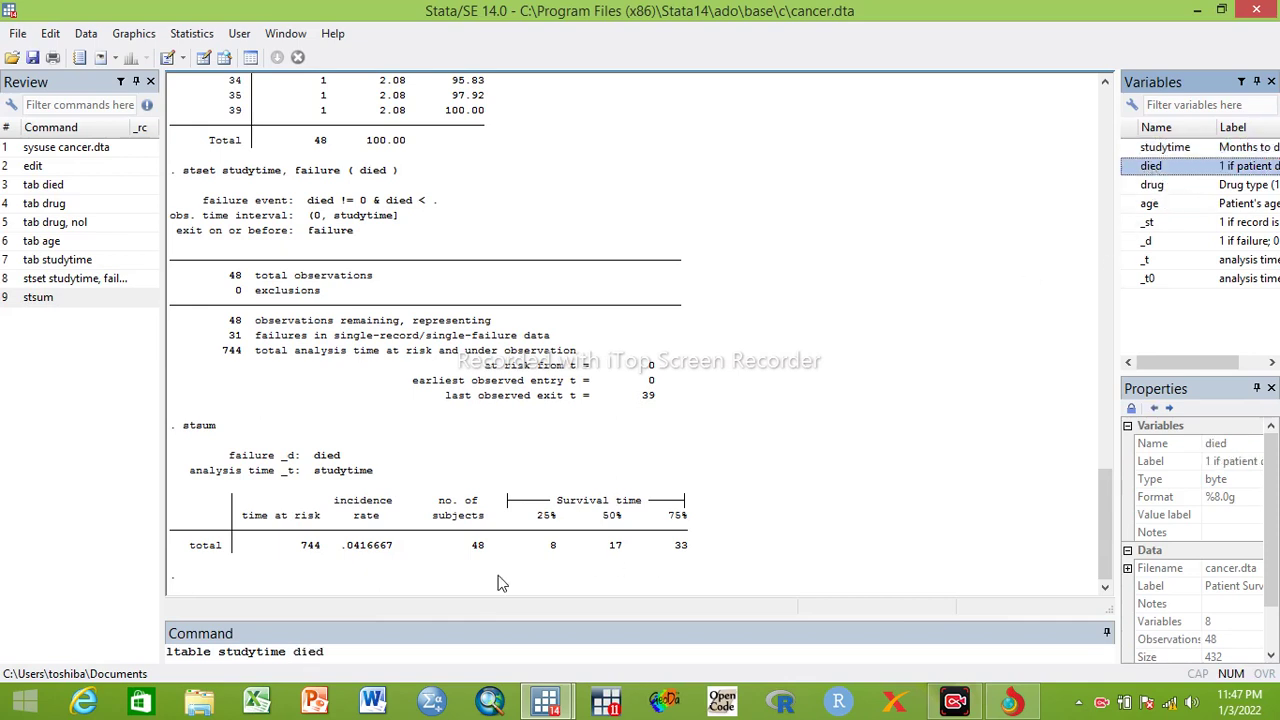
pyautogui.click(329, 655)
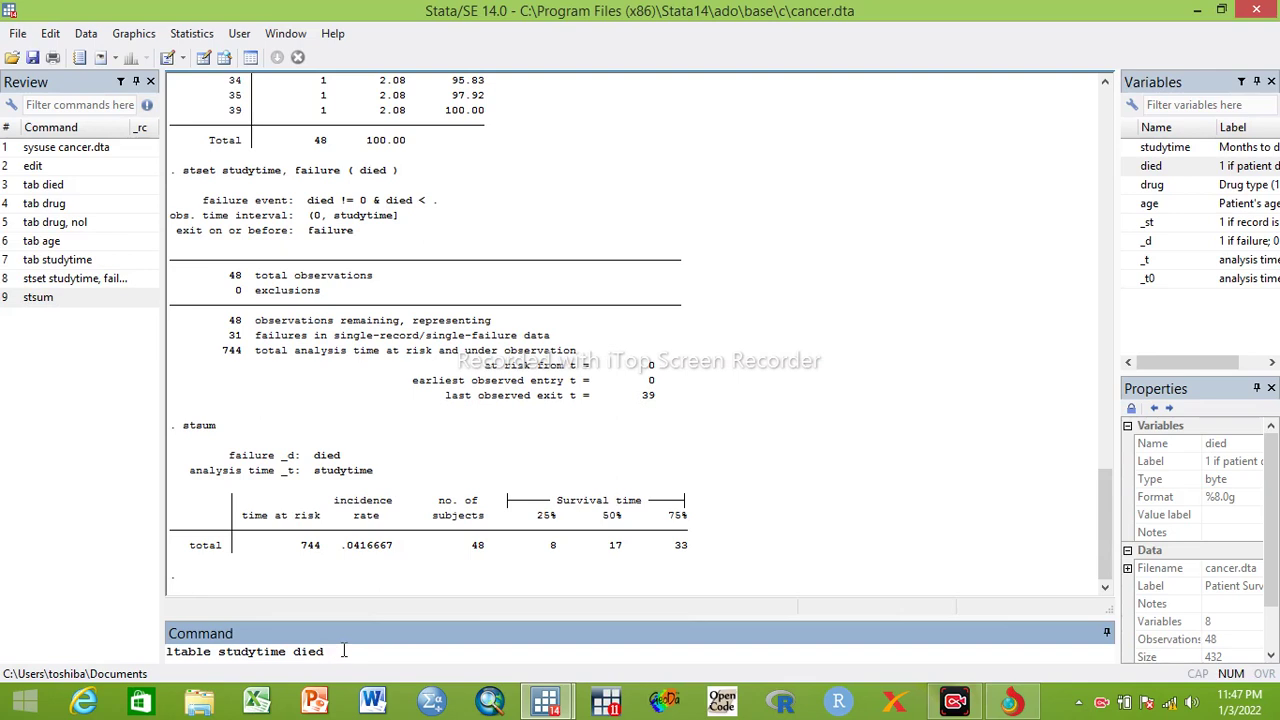
pyautogui.press('Return')
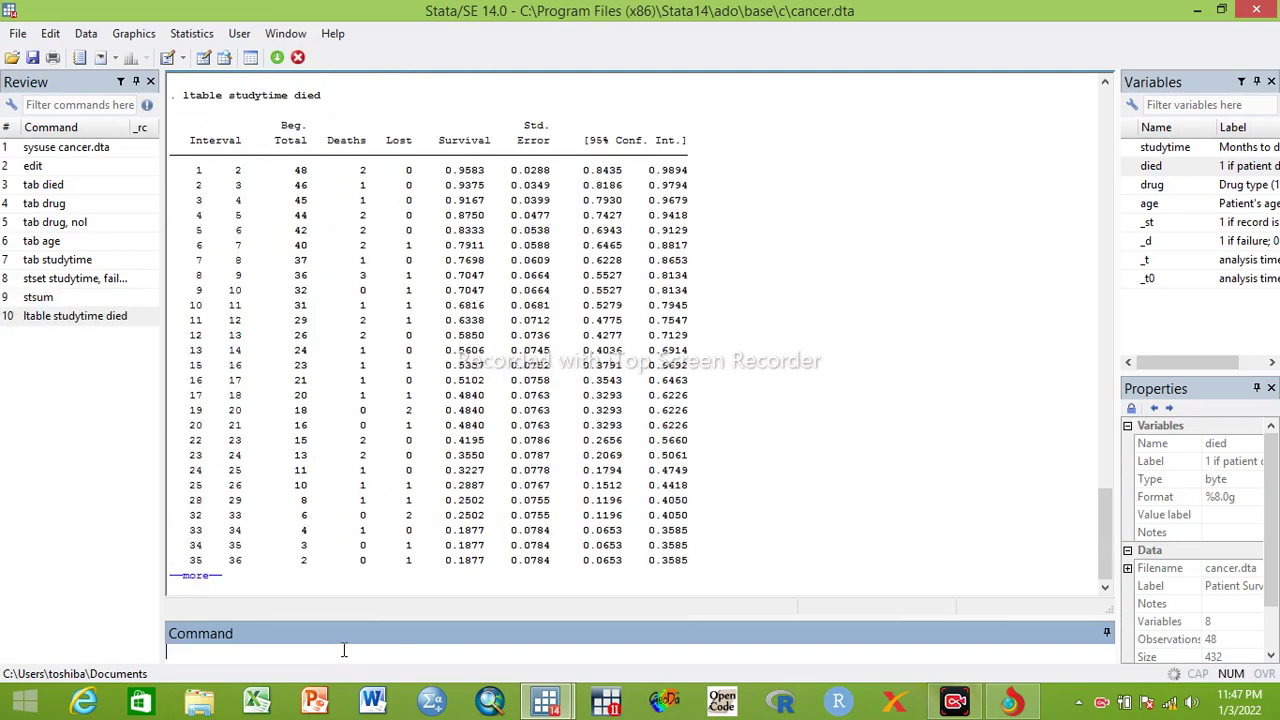
# Show the life table rows through 39–40 and recall the ltable studytime died command
pyautogui.click(200, 577)
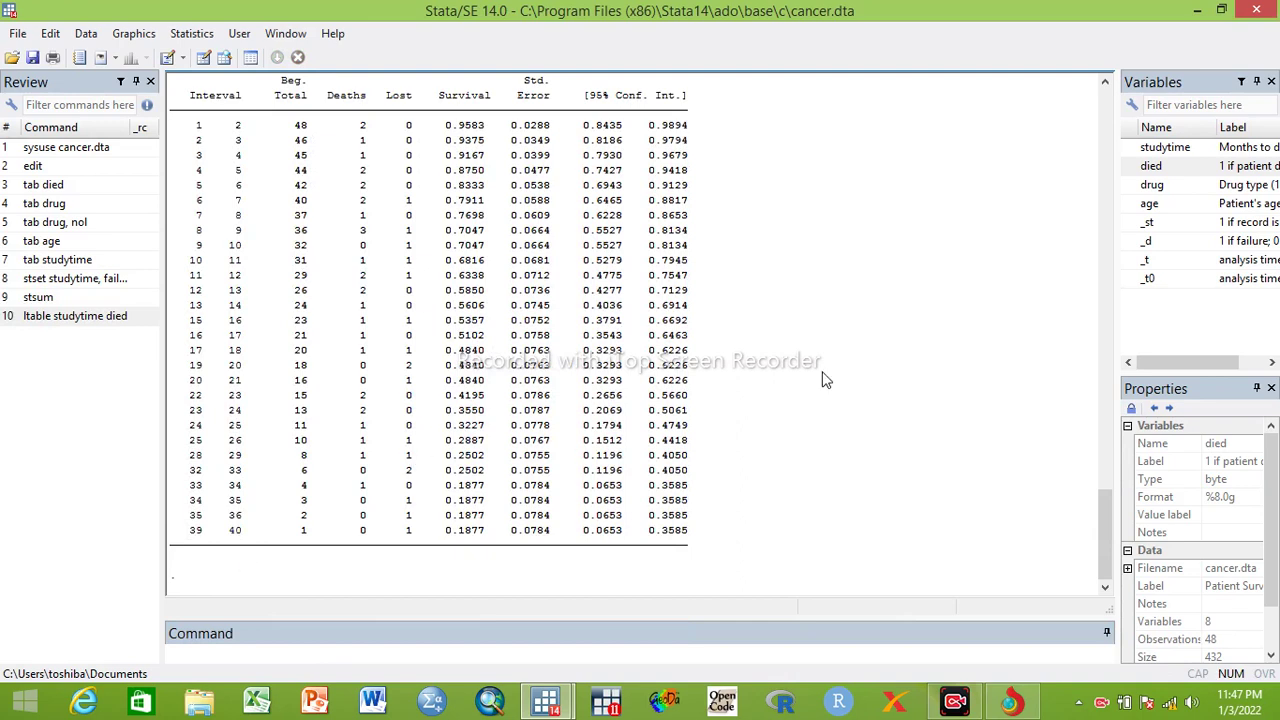
pyautogui.scroll(2, 822, 378)
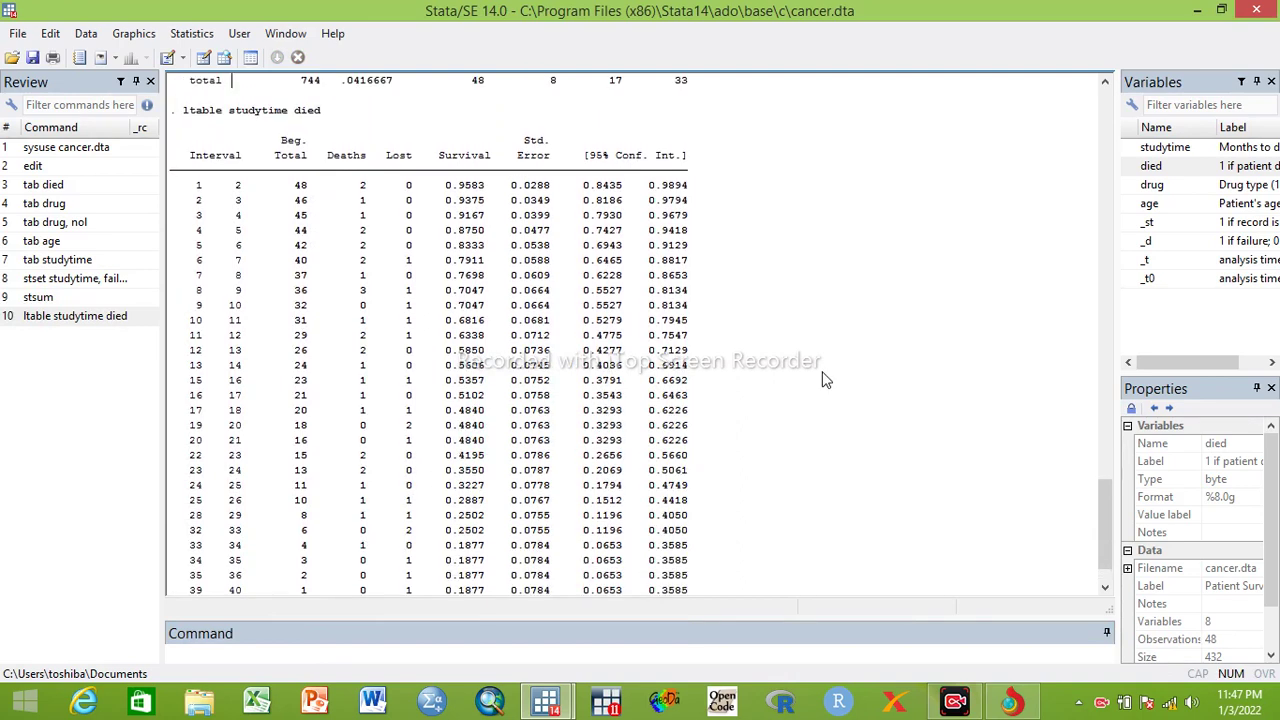
pyautogui.scroll(-1, 822, 378)
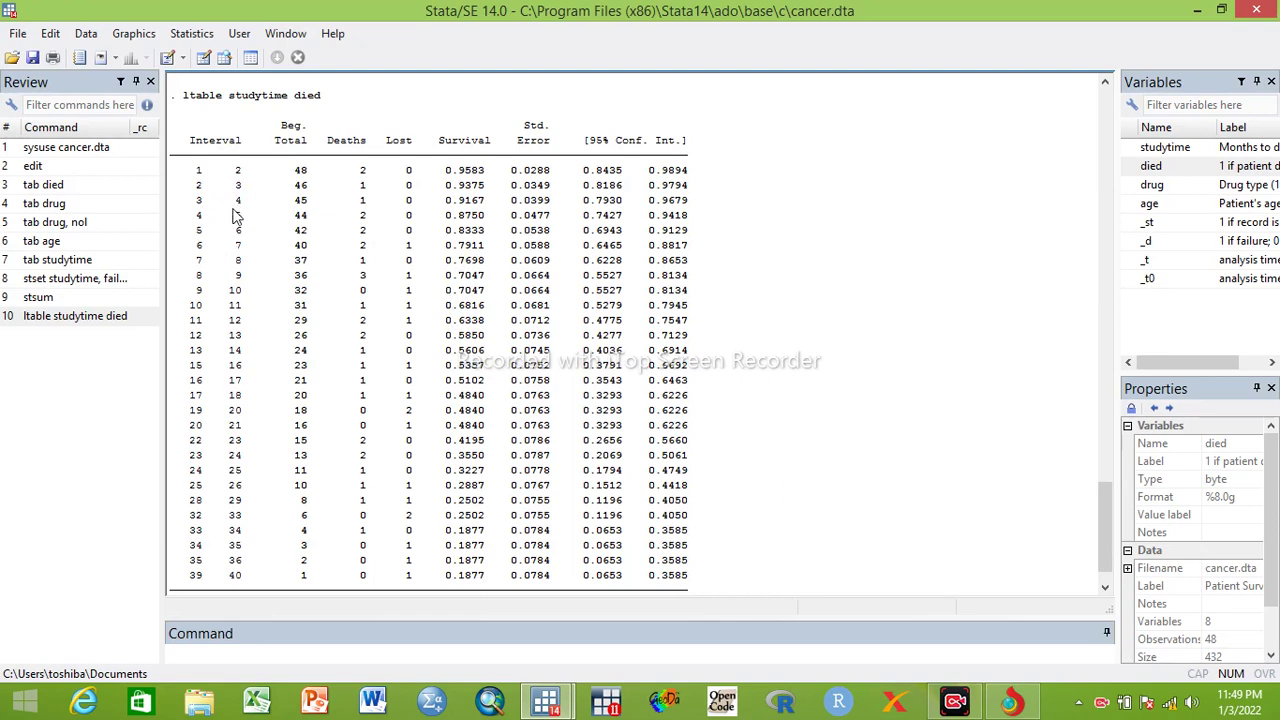
pyautogui.click(117, 316)
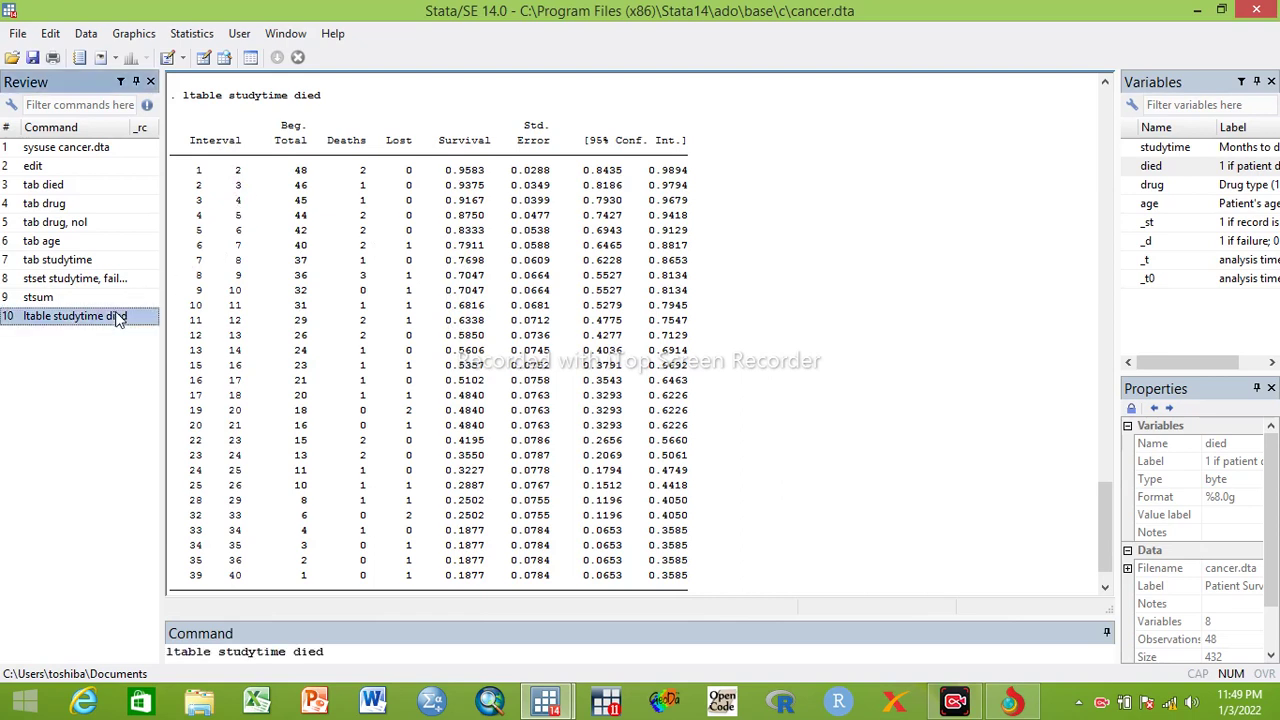
# Rerun the life table with survival intervals(1), show all rows, and recall it
pyautogui.click(338, 651)
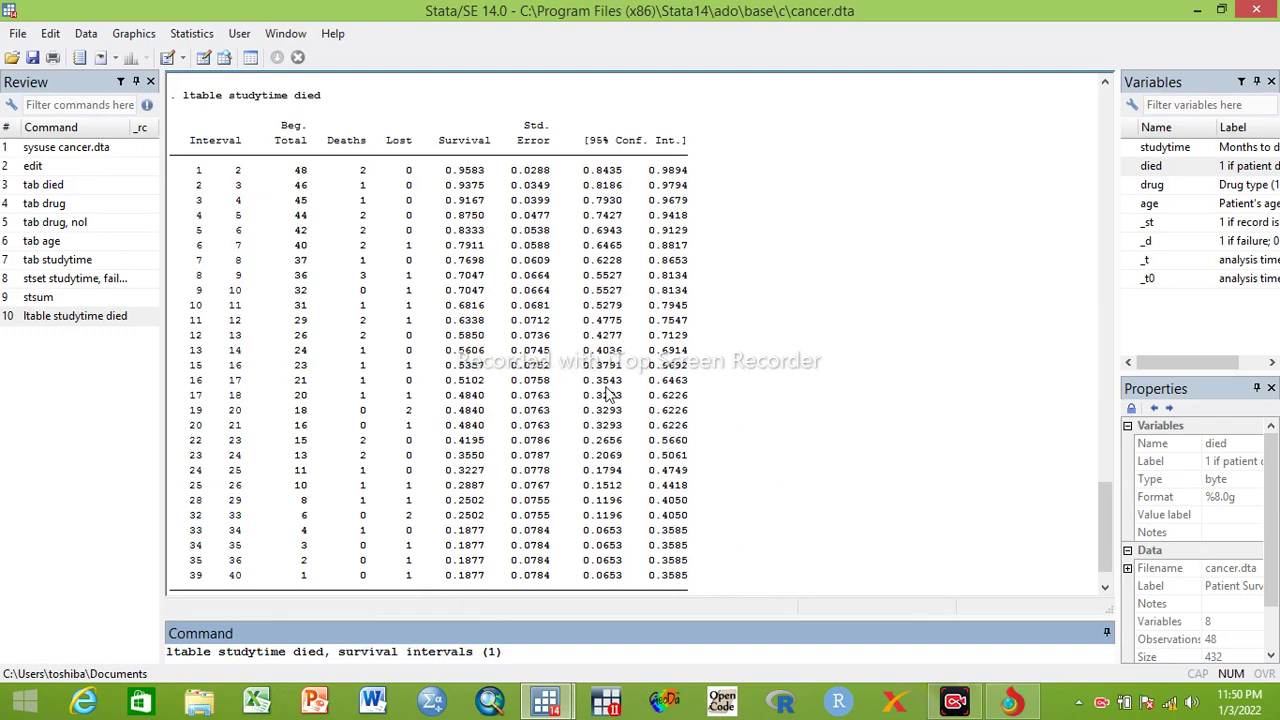
pyautogui.press('Left')
pyautogui.press('Return')
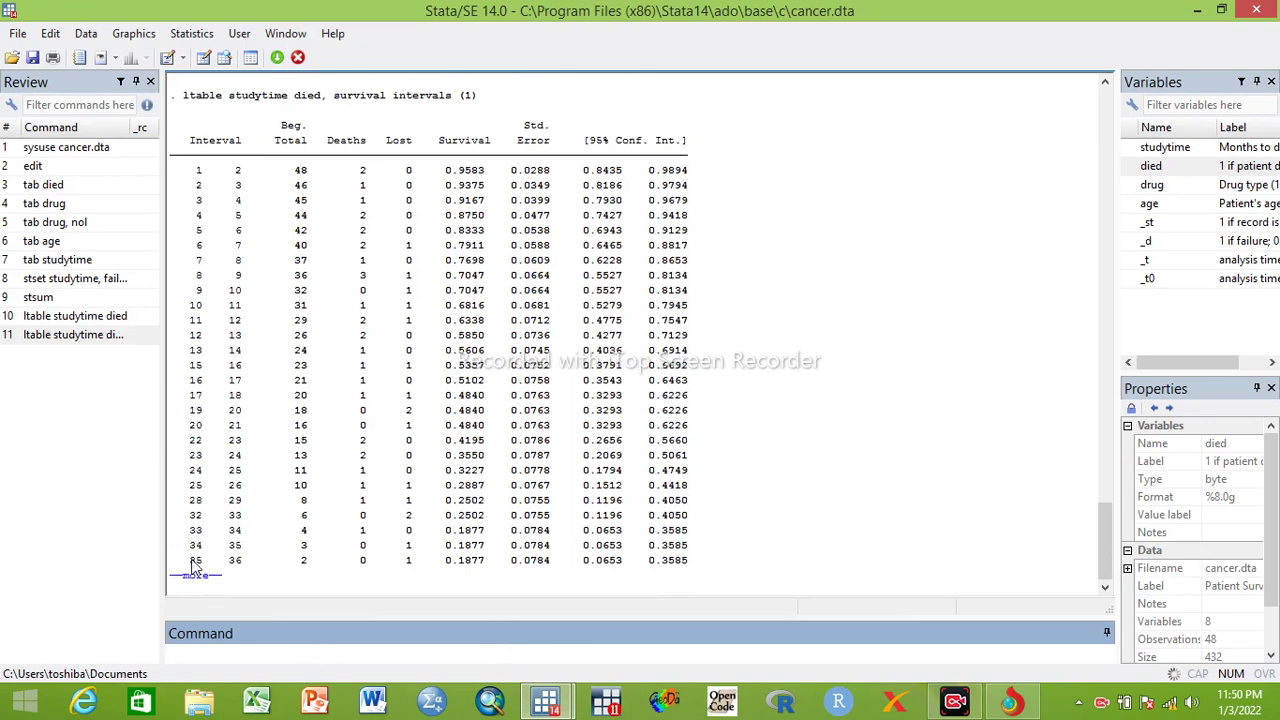
pyautogui.click(195, 567)
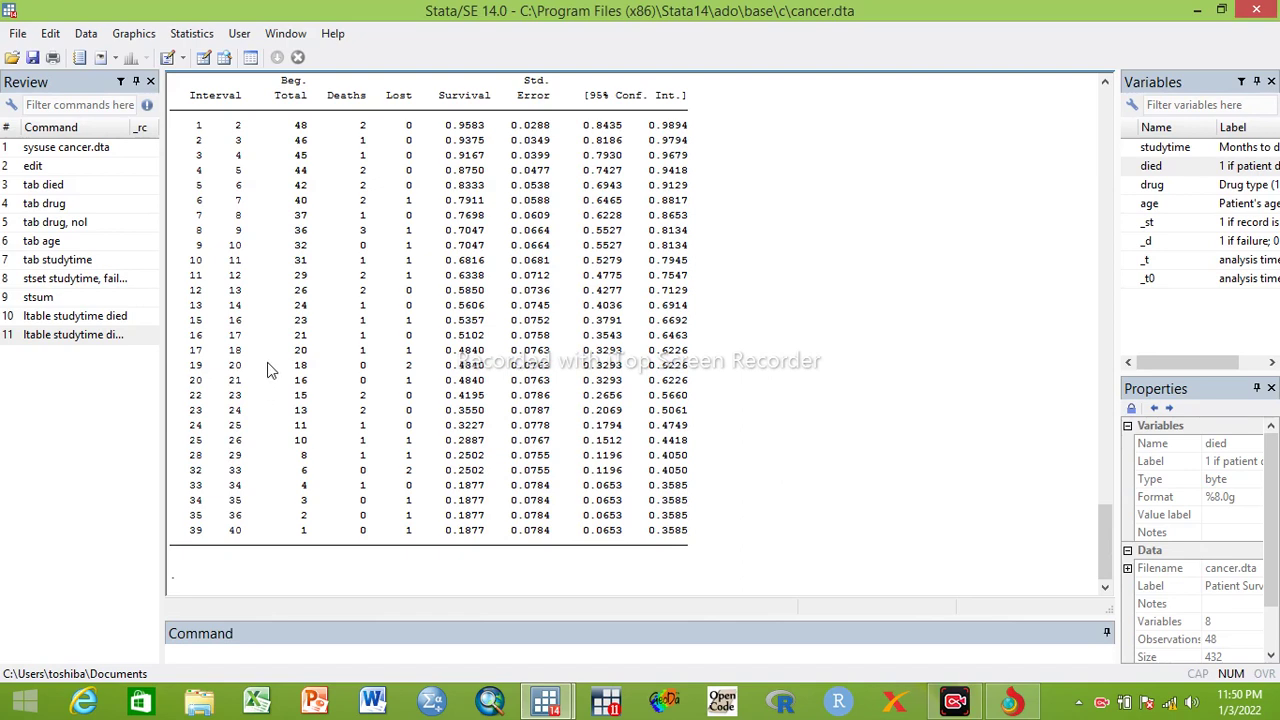
pyautogui.click(103, 336)
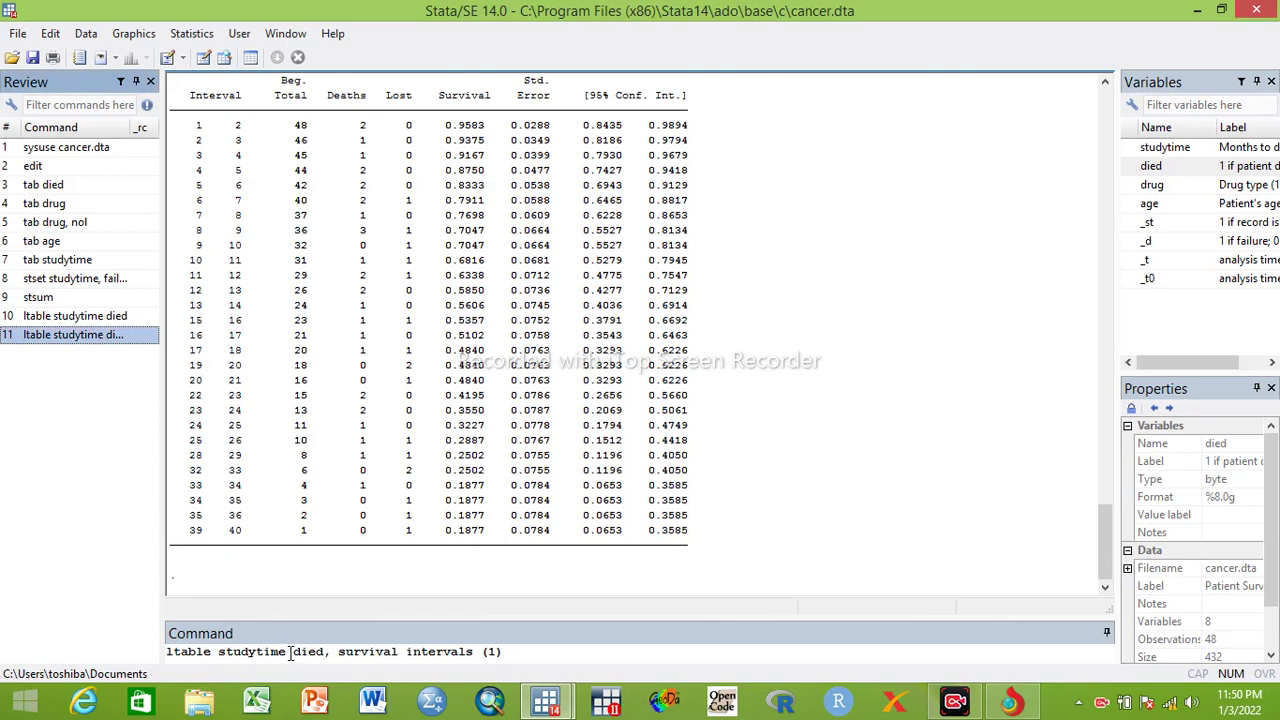
# Run the life table with survival intervals(5) and recall that command
pyautogui.click(497, 648)
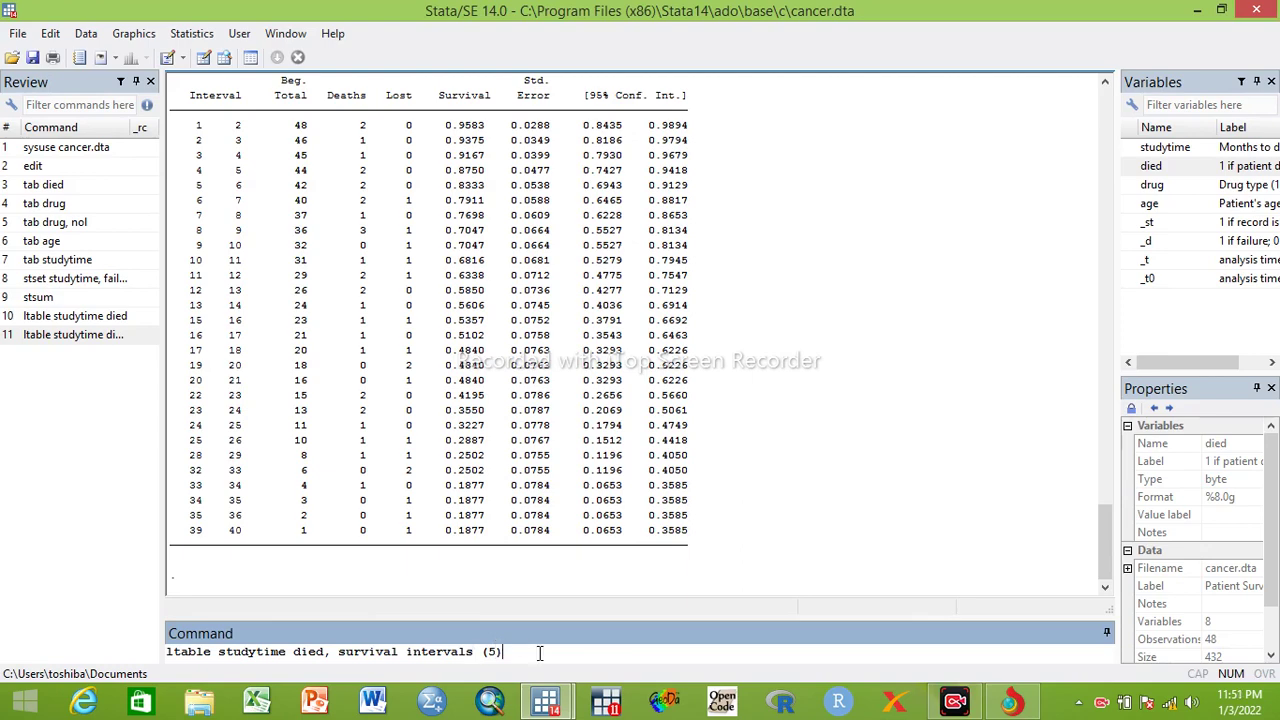
pyautogui.press('Return')
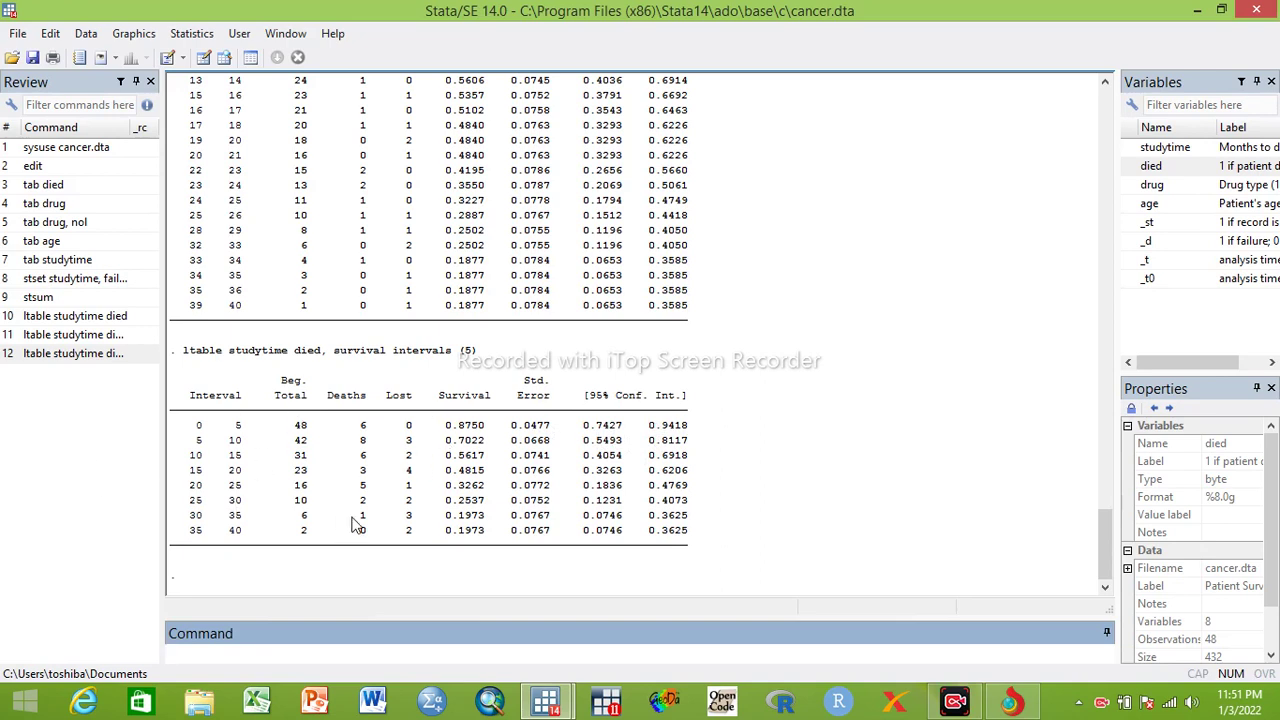
pyautogui.click(112, 362)
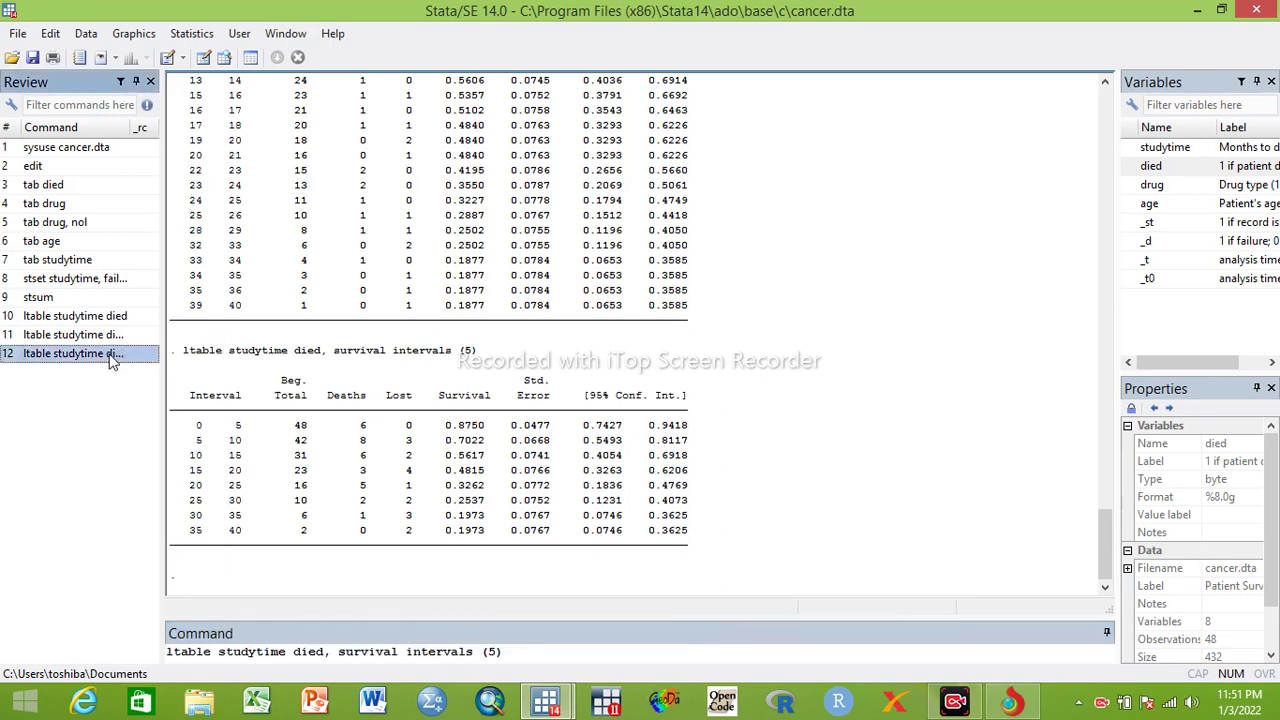
# Change the interval width from 5 to 4 and rerun ltable studytime died
pyautogui.click(497, 651)
pyautogui.press('BackSpace')
pyautogui.write('4')
pyautogui.press('Return')
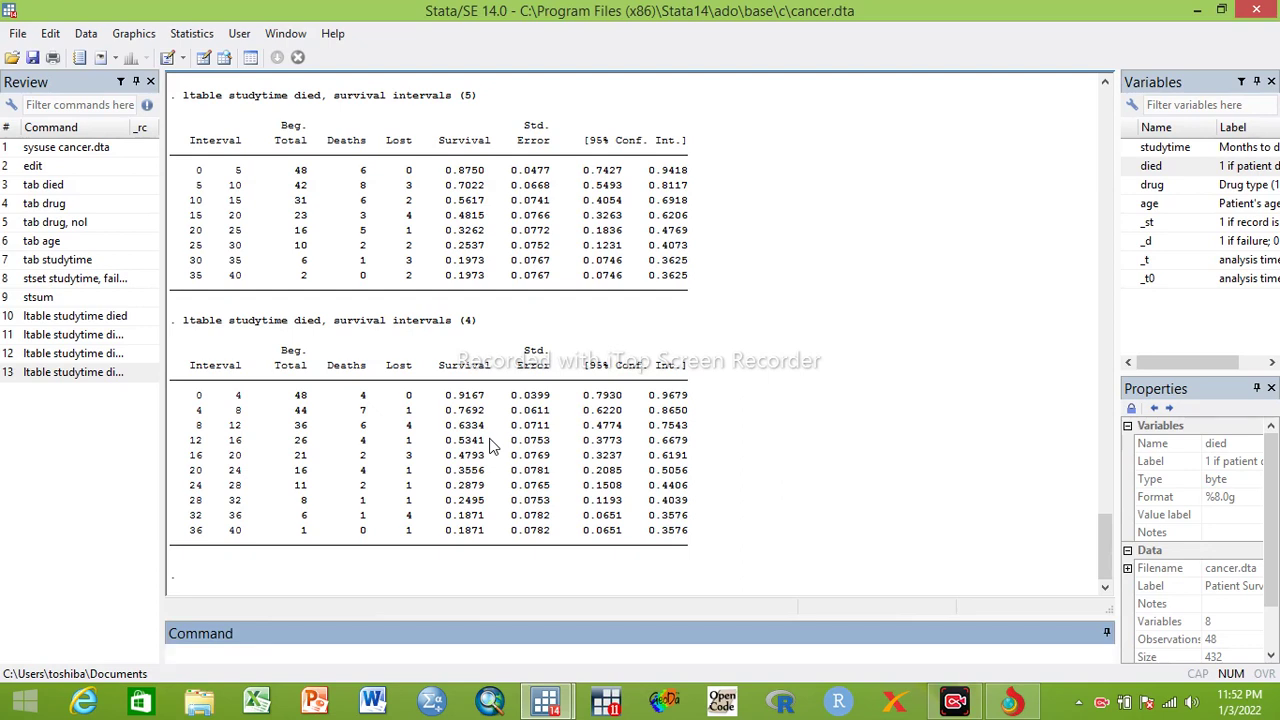
# Build the command sts graph, by(drug) to plot Kaplan-Meier curves by drug
pyautogui.write('sts graph')
pyautogui.click(190, 652)
pyautogui.write('by ()')
pyautogui.click(1150, 186)
pyautogui.doubleClick(1150, 186)
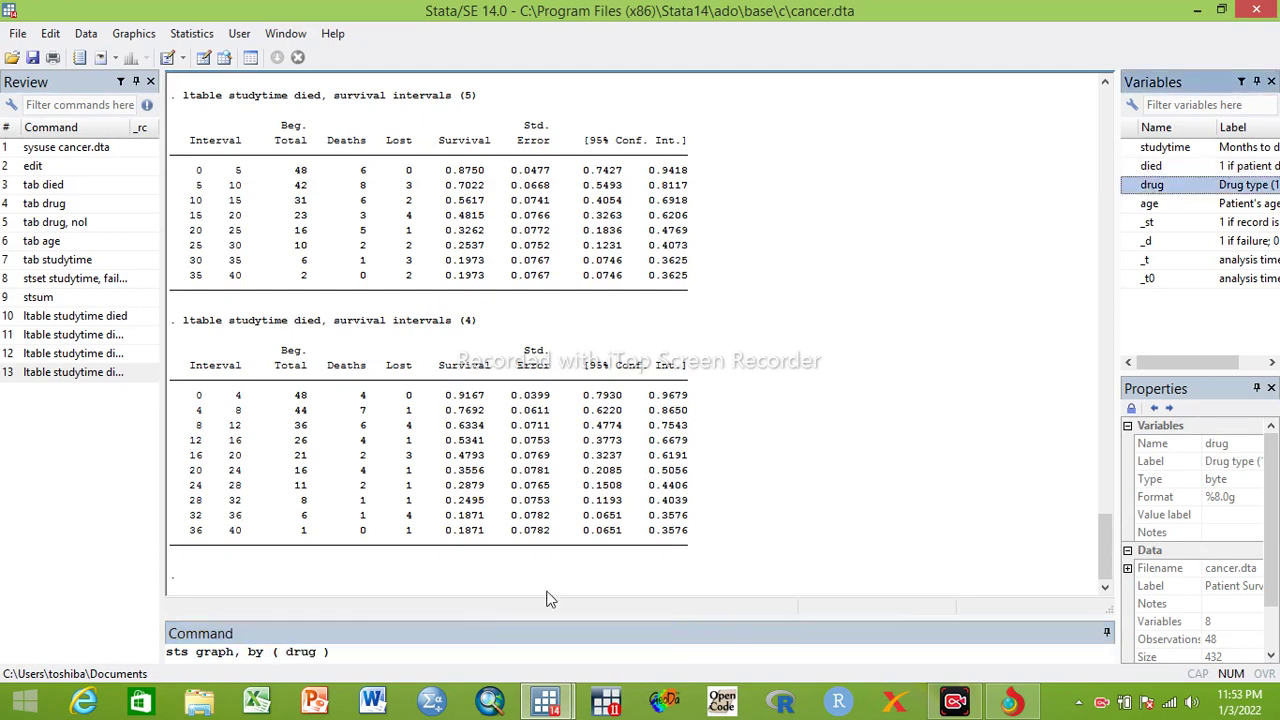
pyautogui.click(340, 651)
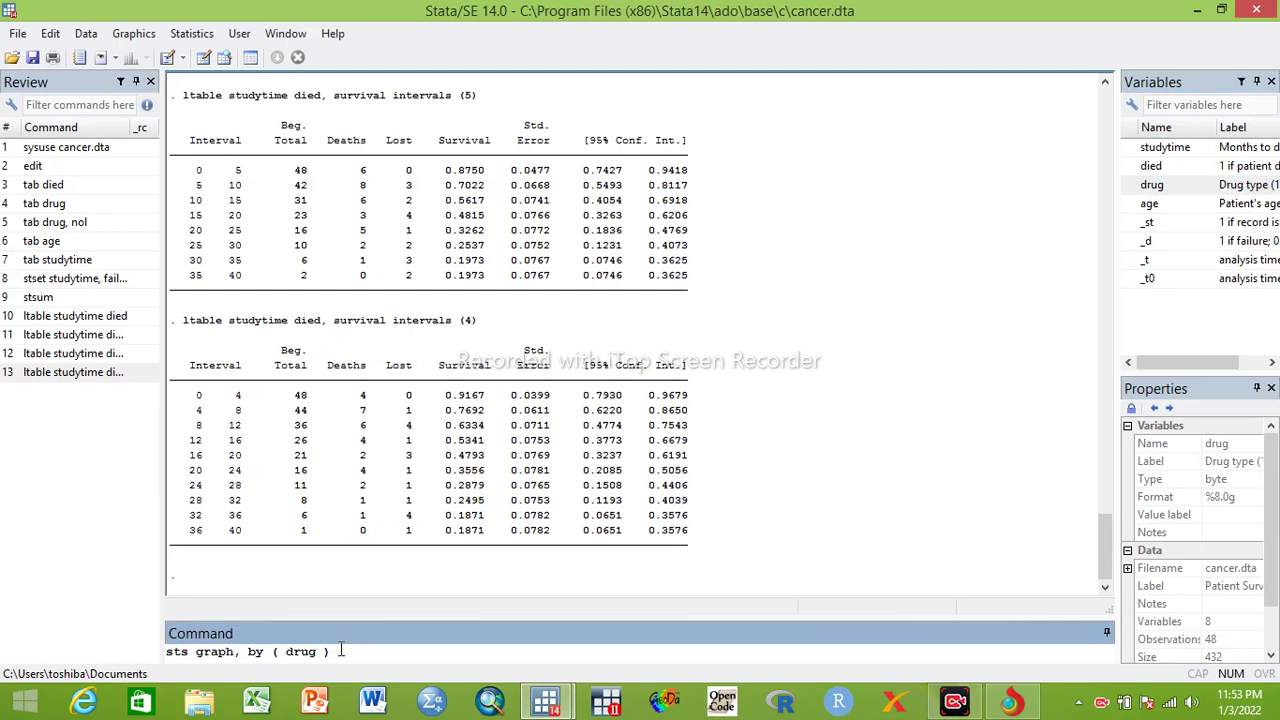
# Add the option ylabel(0.7(0.1)1.0) and run the graph
pyautogui.write('clabel ()')
pyautogui.click(345, 651)
pyautogui.press('BackSpace')
pyautogui.write('y')
pyautogui.click(399, 651)
pyautogui.write('0.7 ()0.1')
pyautogui.click(470, 651)
pyautogui.write('1.0')
pyautogui.press('Return')
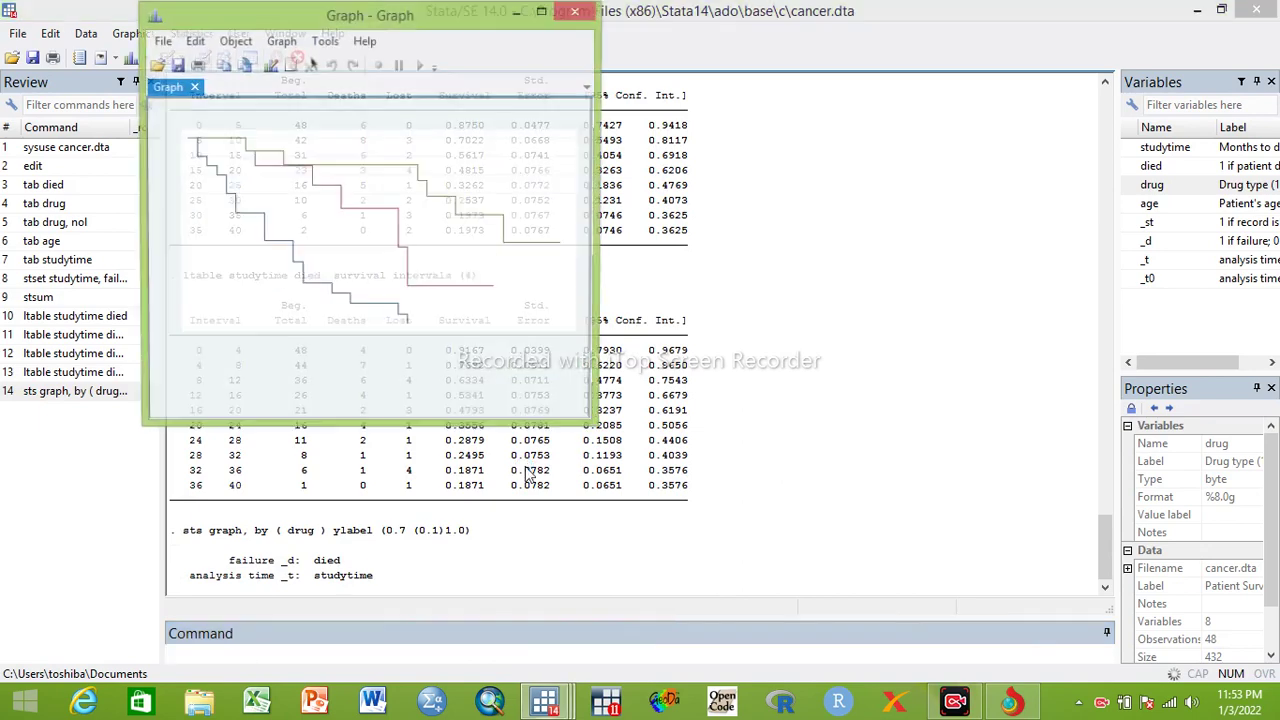
# Maximize the Kaplan-Meier graph window to inspect it, then close it
pyautogui.click(543, 12)
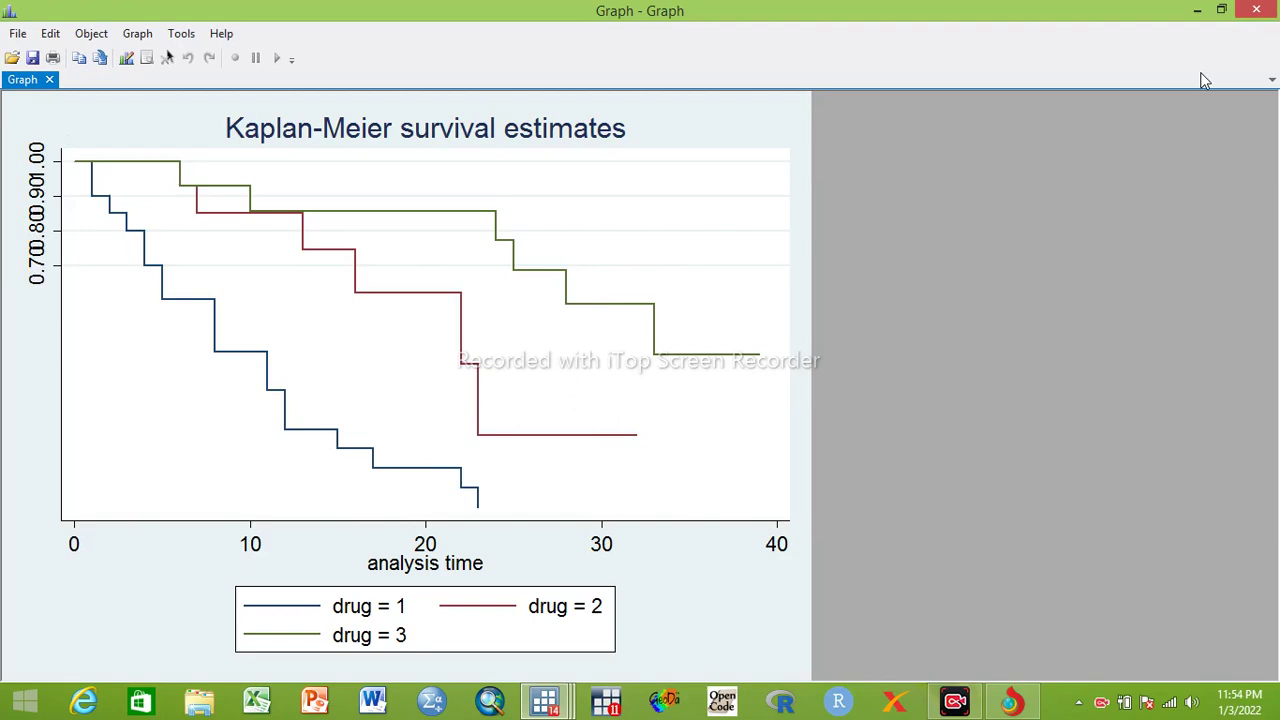
pyautogui.click(1258, 10)
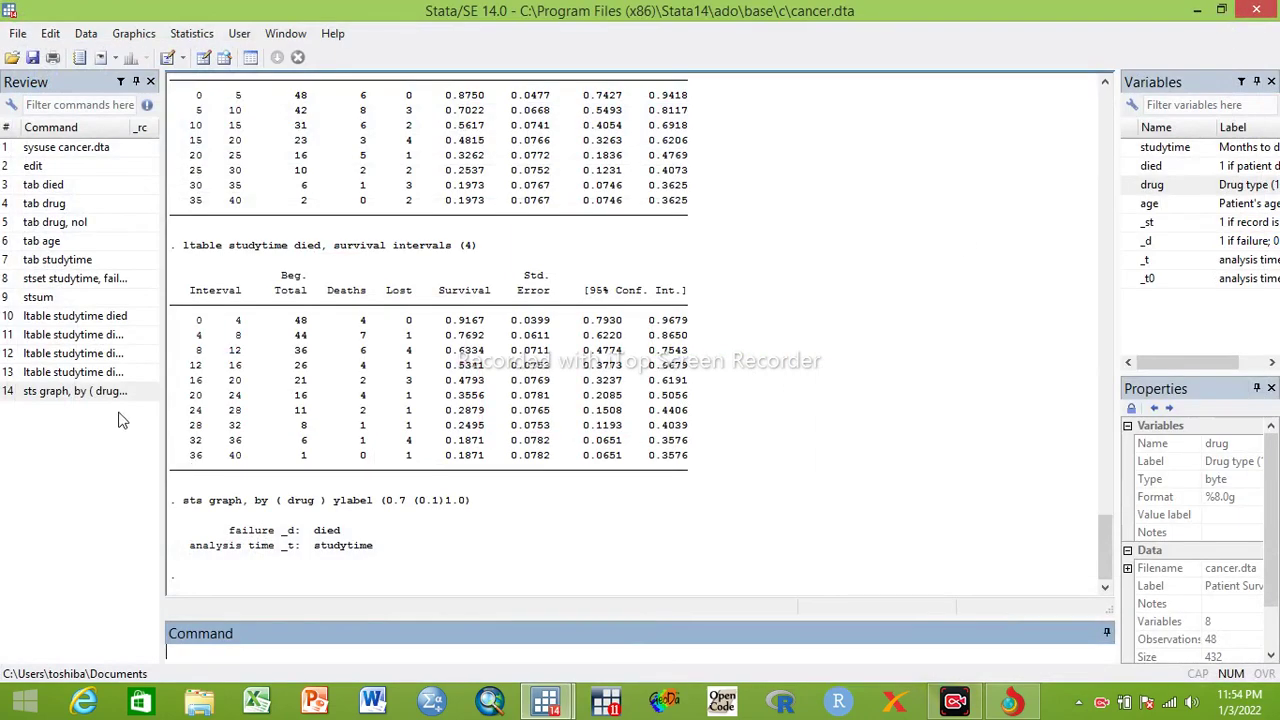
# Rerun the drug-grouped Kaplan-Meier graph with y-axis labels ylabel(0.00(0.25)1.0)
pyautogui.click(101, 391)
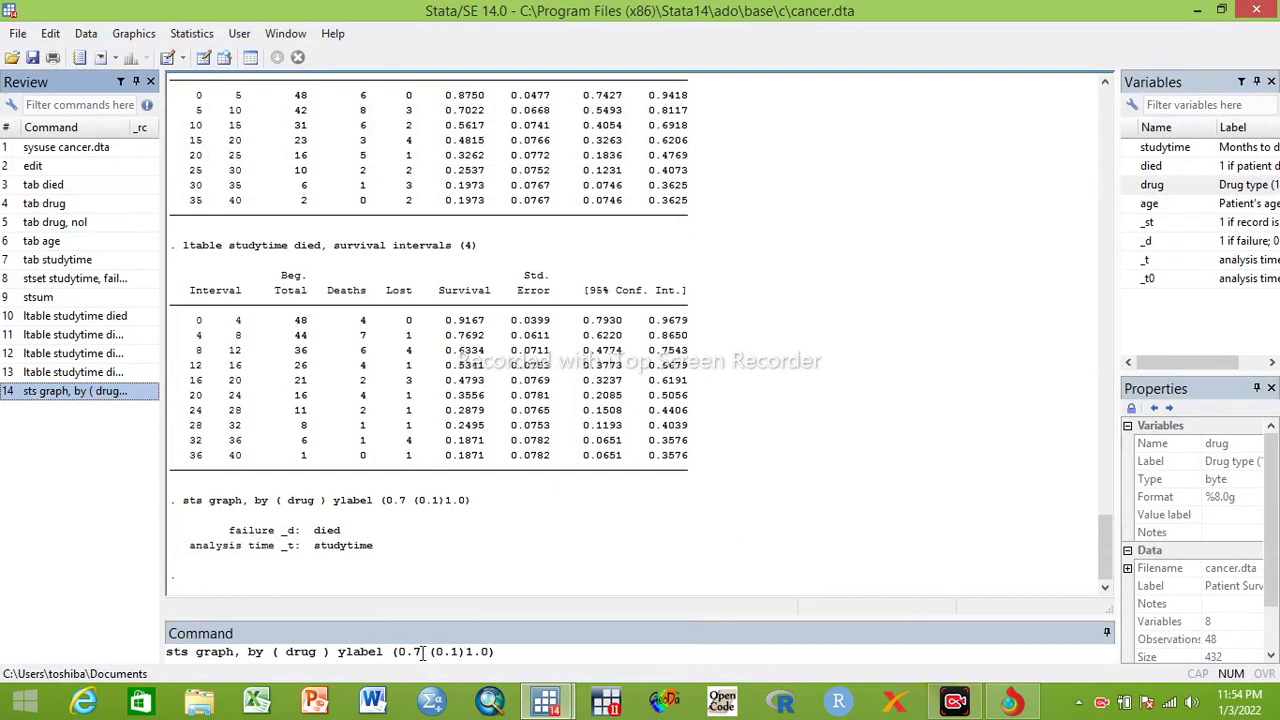
pyautogui.click(422, 651)
pyautogui.press('BackSpace')
pyautogui.write('00')
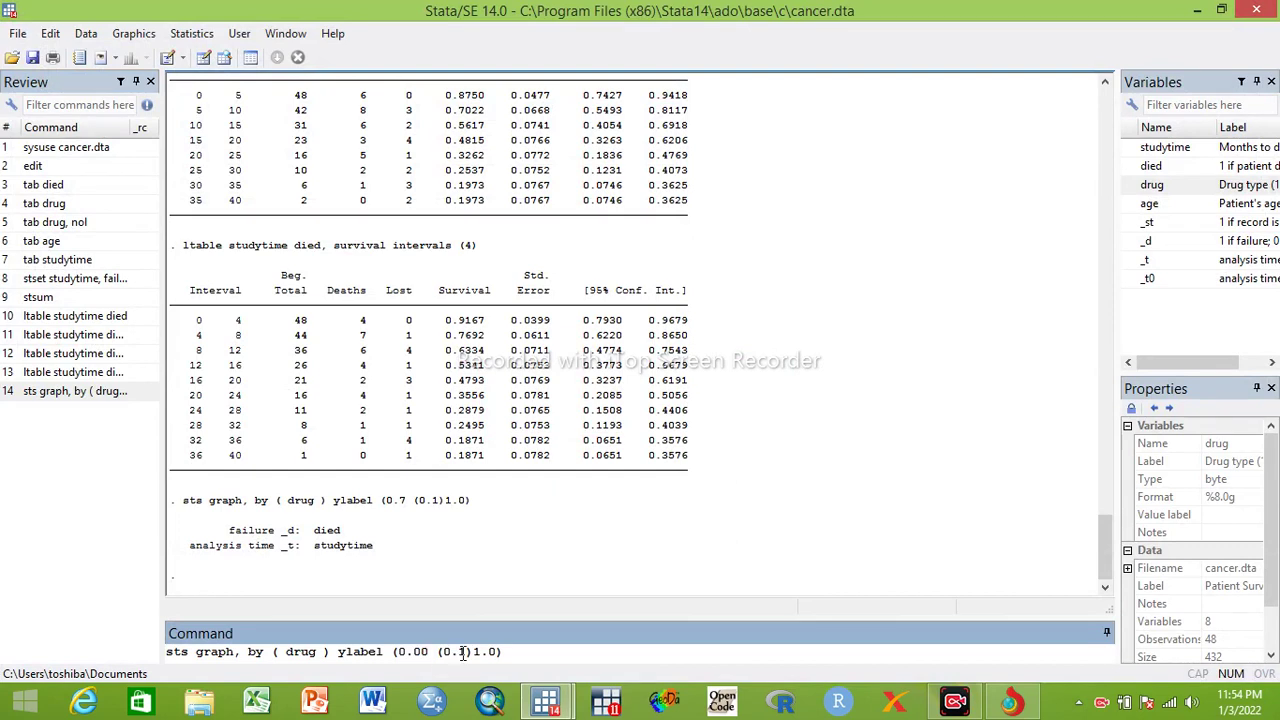
pyautogui.click(466, 651)
pyautogui.press('BackSpace')
pyautogui.write('25')
pyautogui.press('Return')
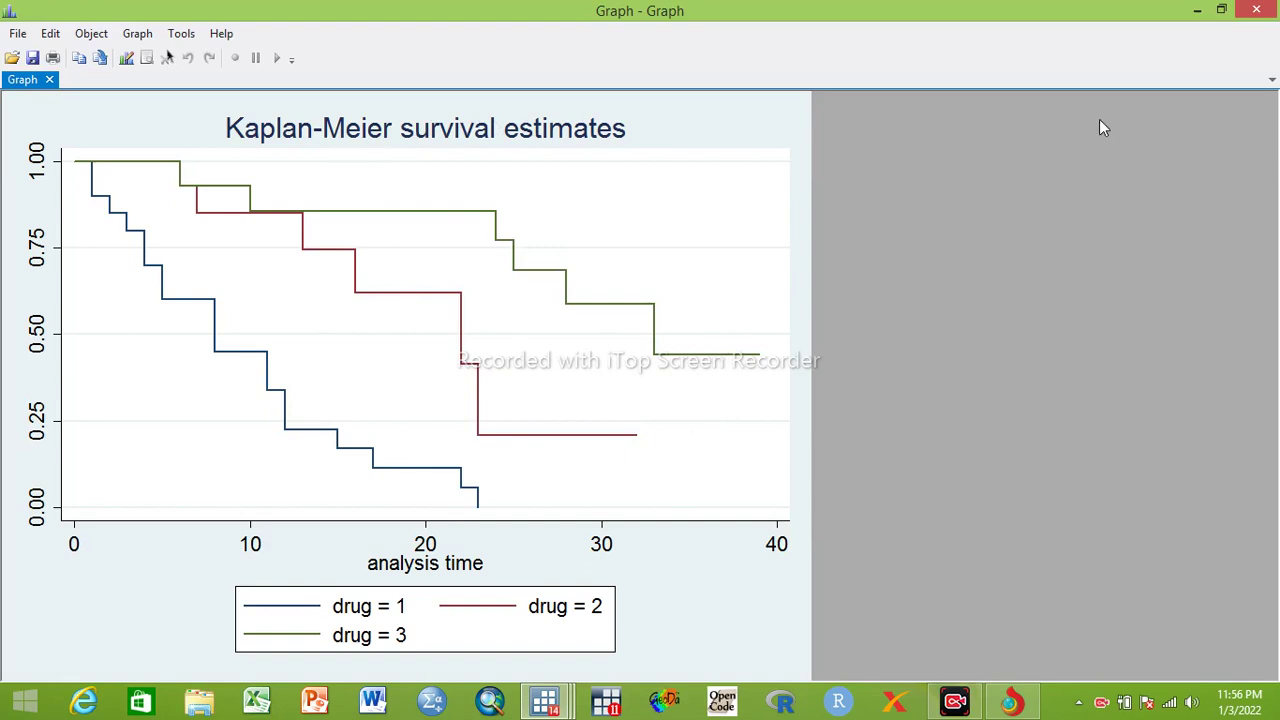
# Close the graph and run sts test drug, logrank, giving chi2(2) = 30.19, Pr>chi2 = 0.0000
pyautogui.click(1256, 10)
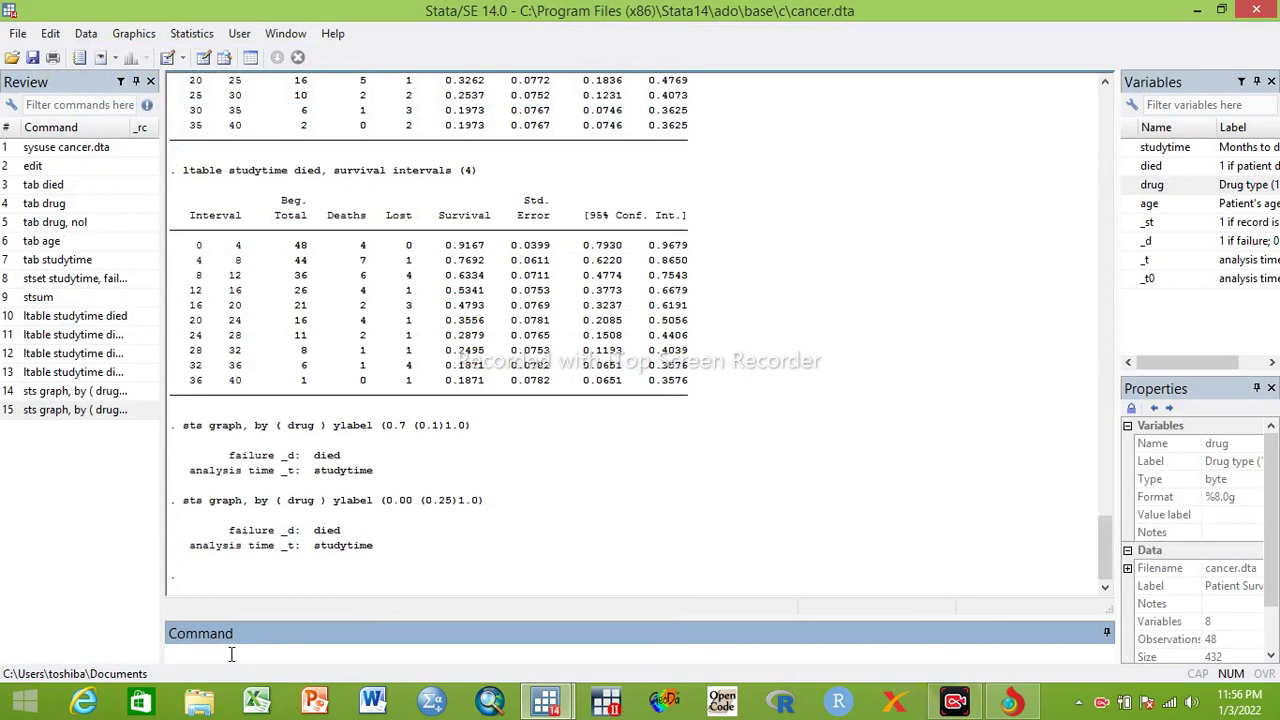
pyautogui.write('sts test')
pyautogui.click(1152, 187)
pyautogui.write(', logrank')
pyautogui.press('Return')
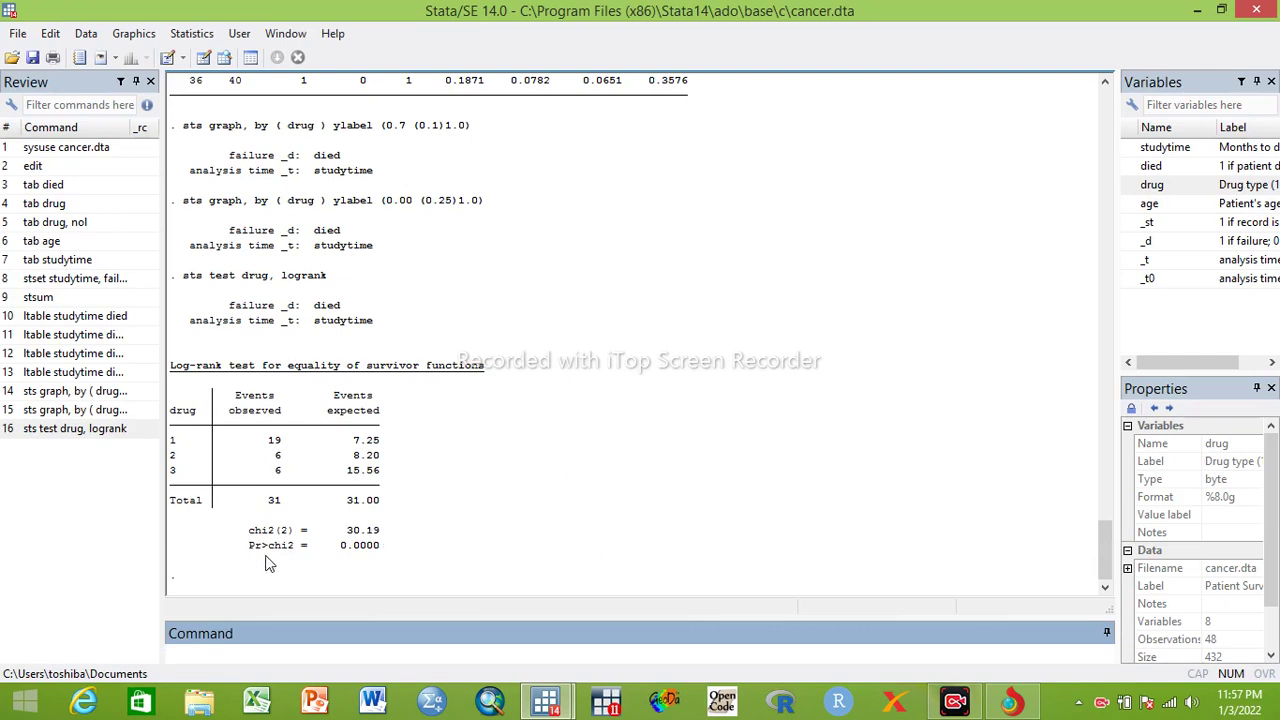
pyautogui.click(374, 556)
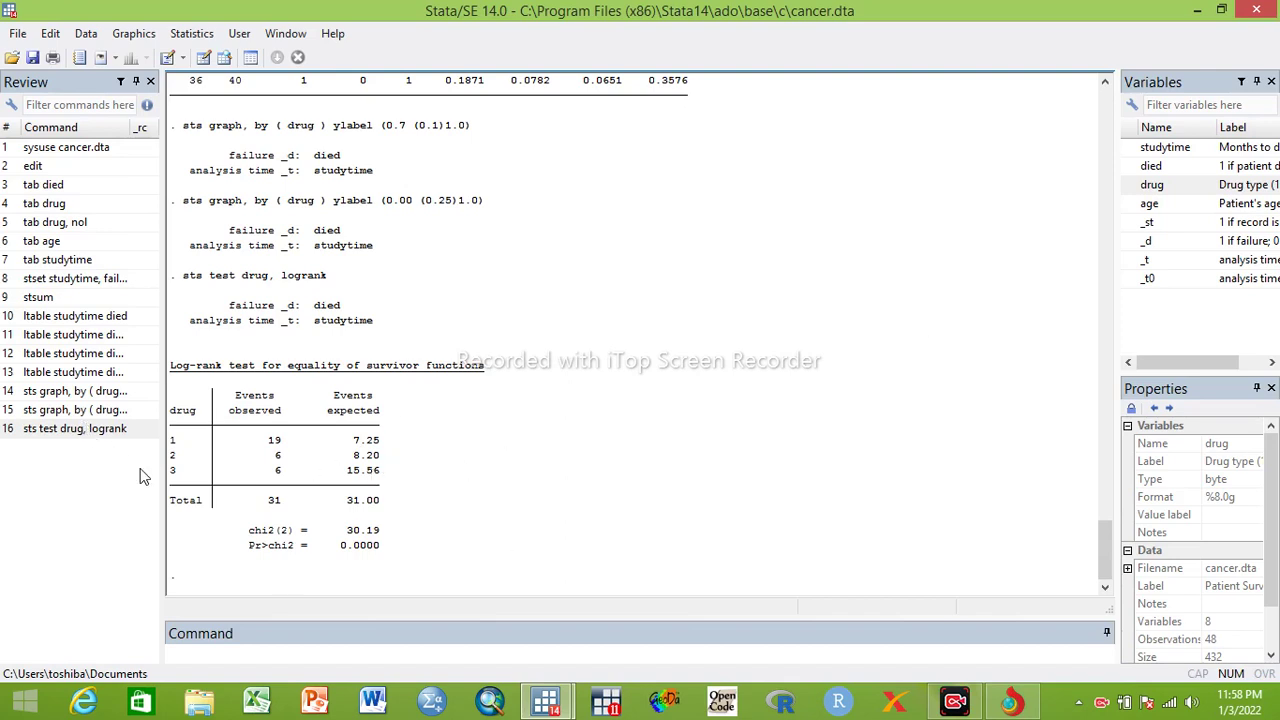
# Cross-tabulate drug by died with cell percentages using tab drug died, cell
pyautogui.click(185, 654)
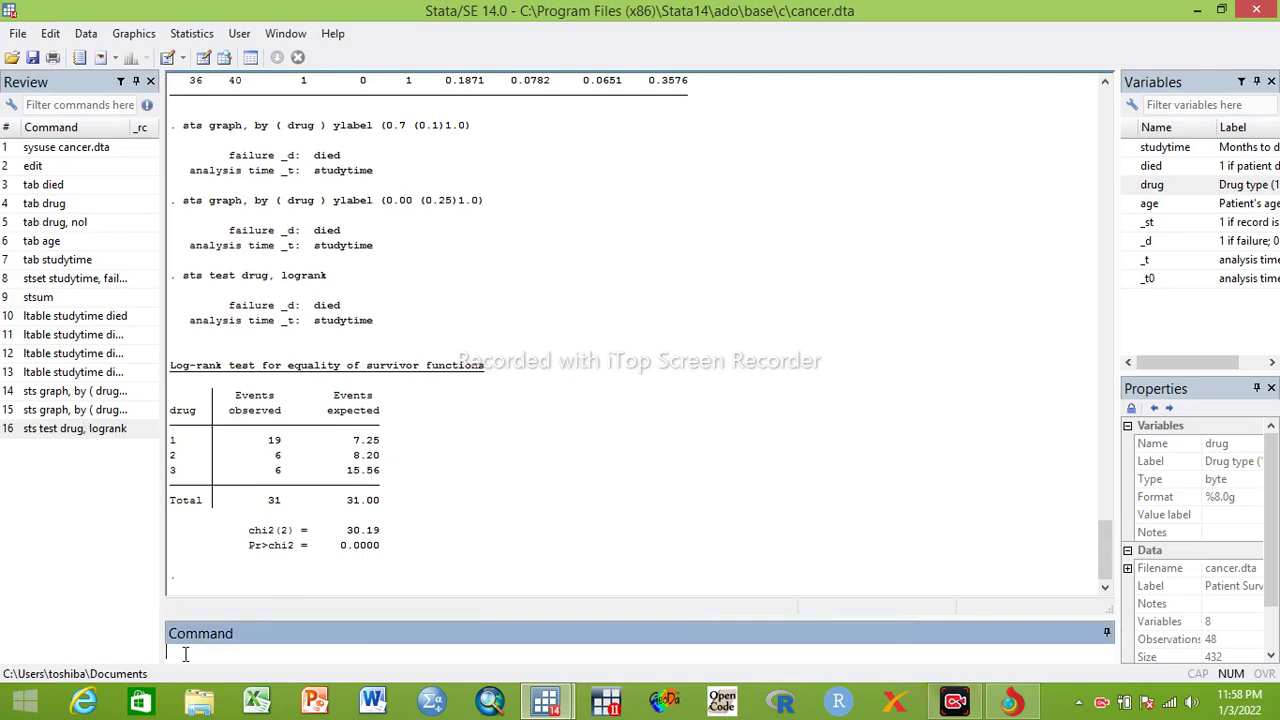
pyautogui.write('tab')
pyautogui.doubleClick(1160, 187)
pyautogui.click(1147, 168)
pyautogui.doubleClick(1149, 167)
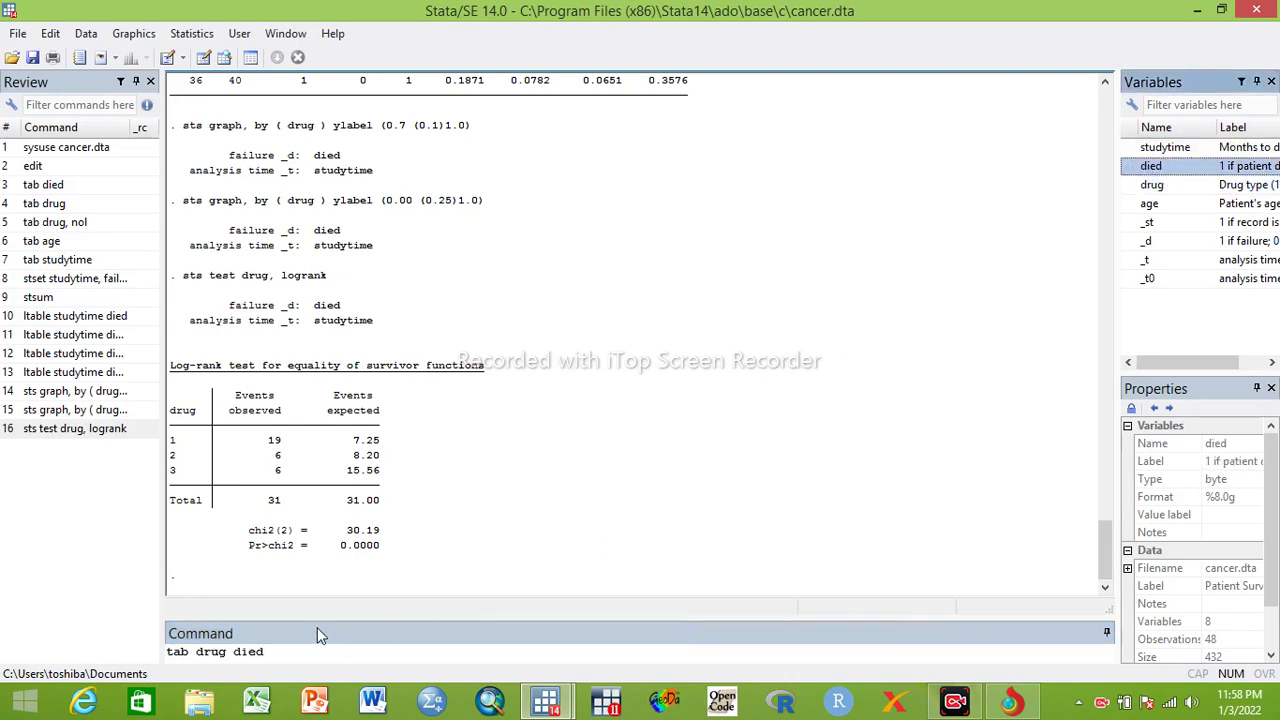
pyautogui.click(278, 651)
pyautogui.write(', cell')
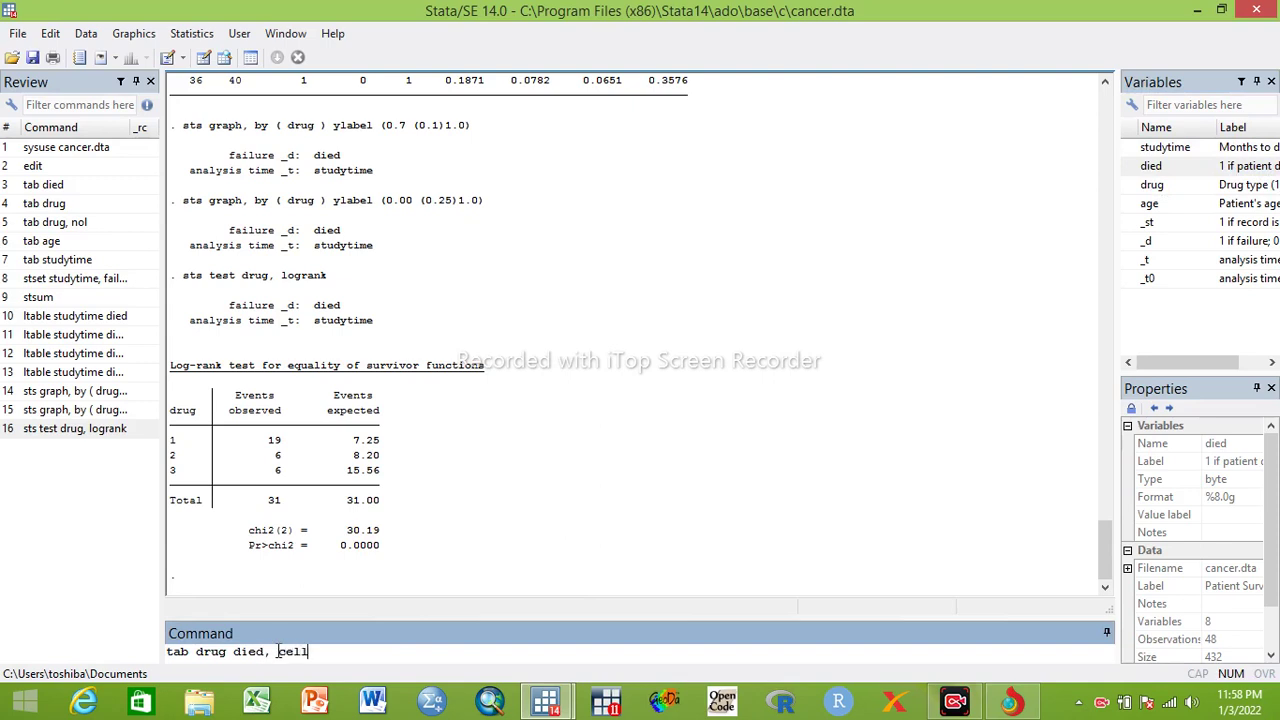
pyautogui.press('Return')
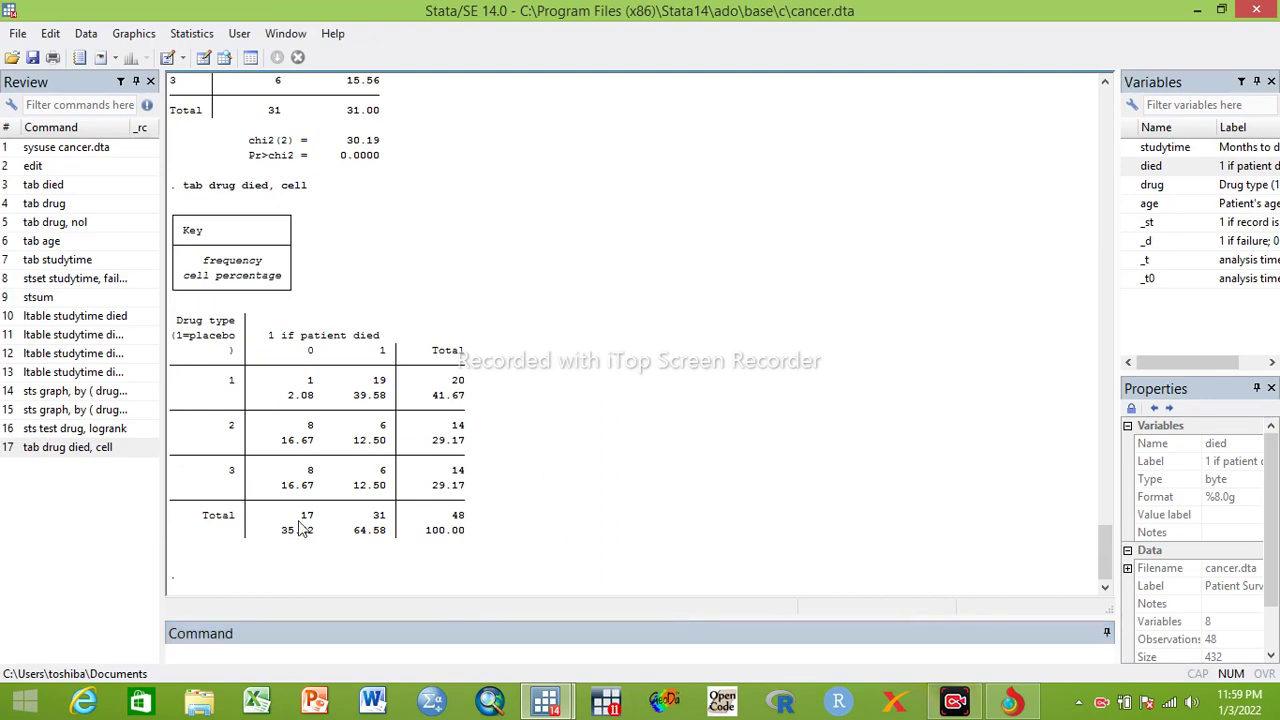
# Scroll the Results back to the ltable studytime died, survival intervals(1) output
pyautogui.scroll(10, 657, 485)
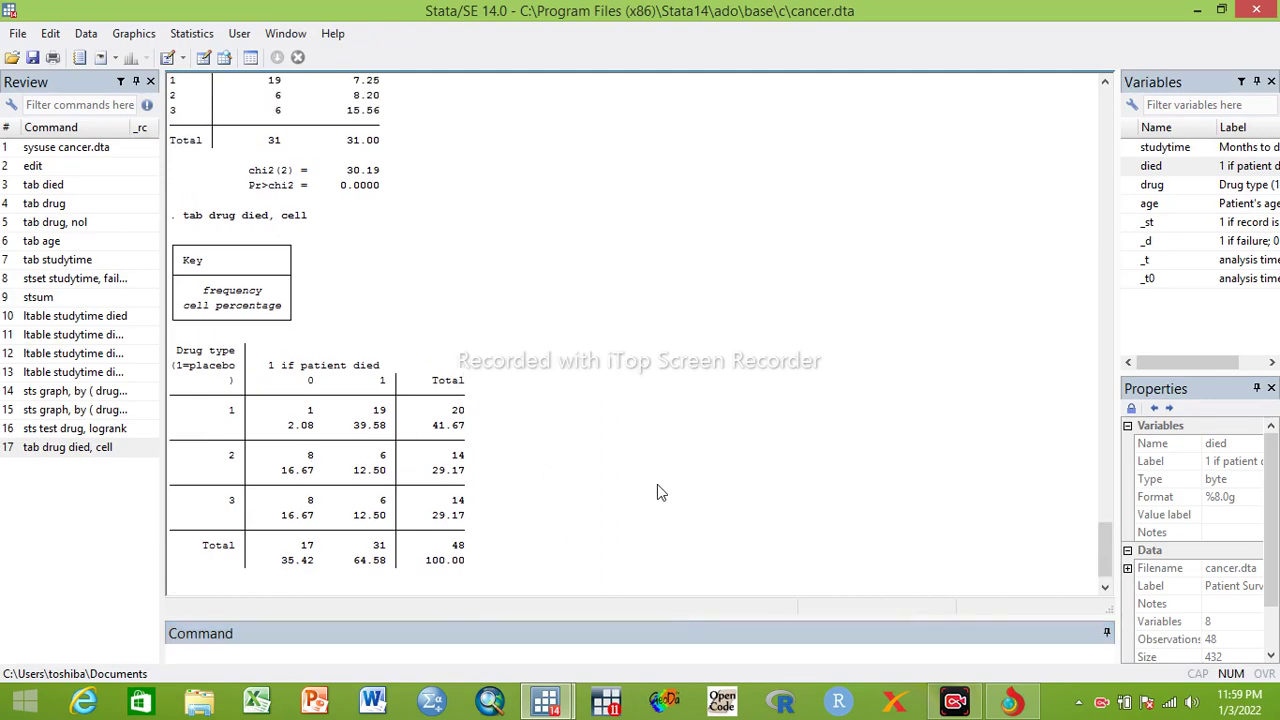
pyautogui.scroll(15, 657, 484)
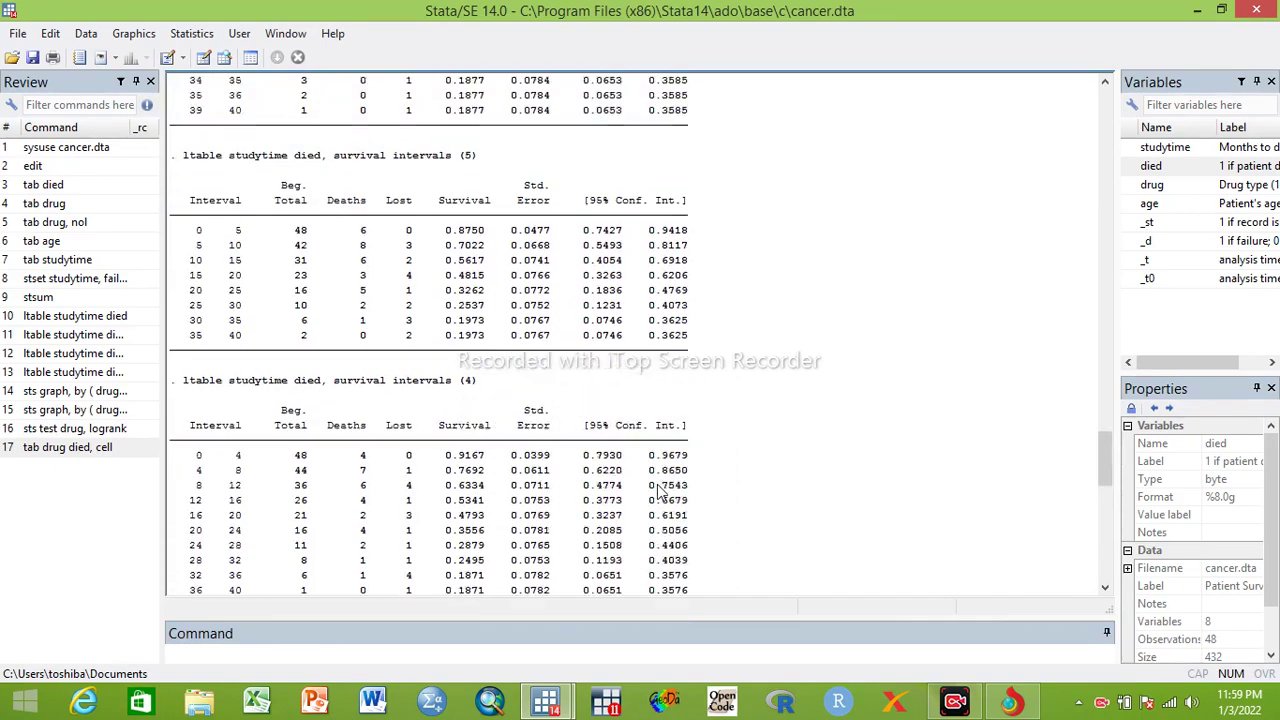
pyautogui.scroll(2, 657, 485)
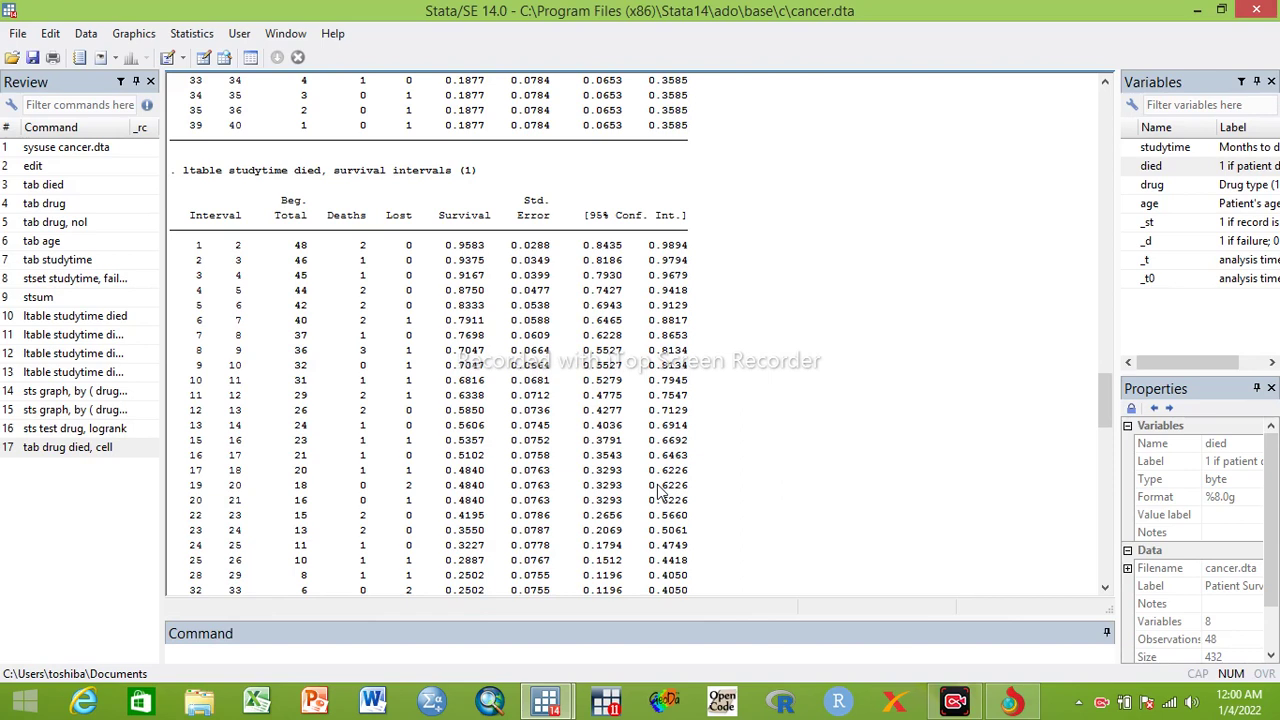
pyautogui.click(263, 662)
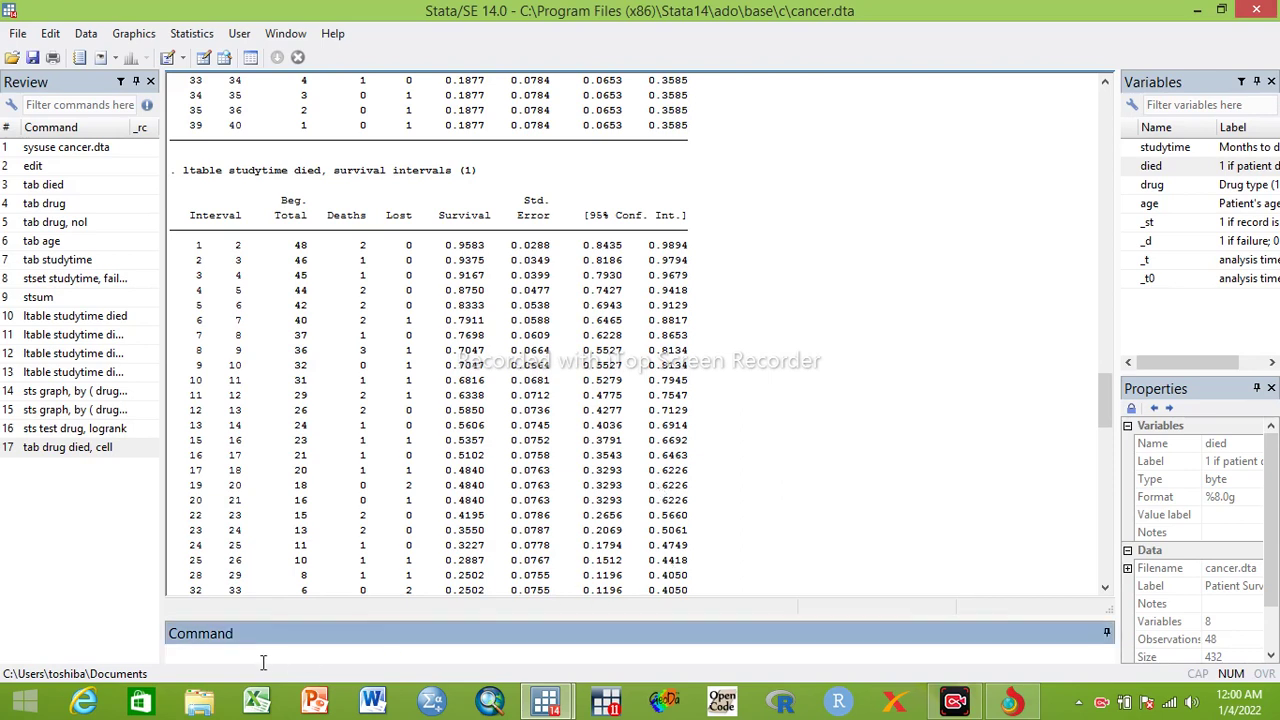